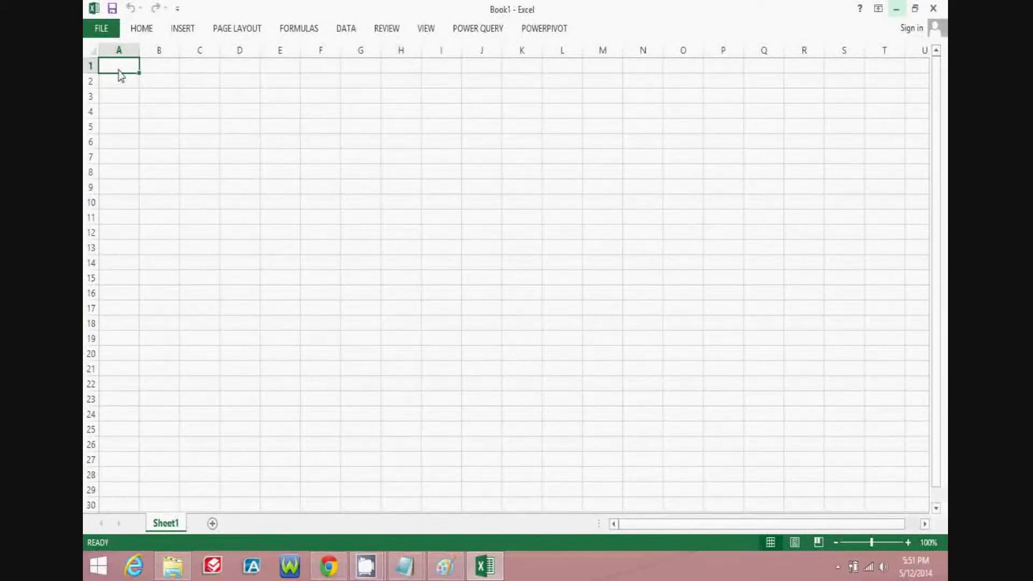
Import the data.sfgov.org film-locations OData feed as Query1 by pasting its URL
click(477, 31)
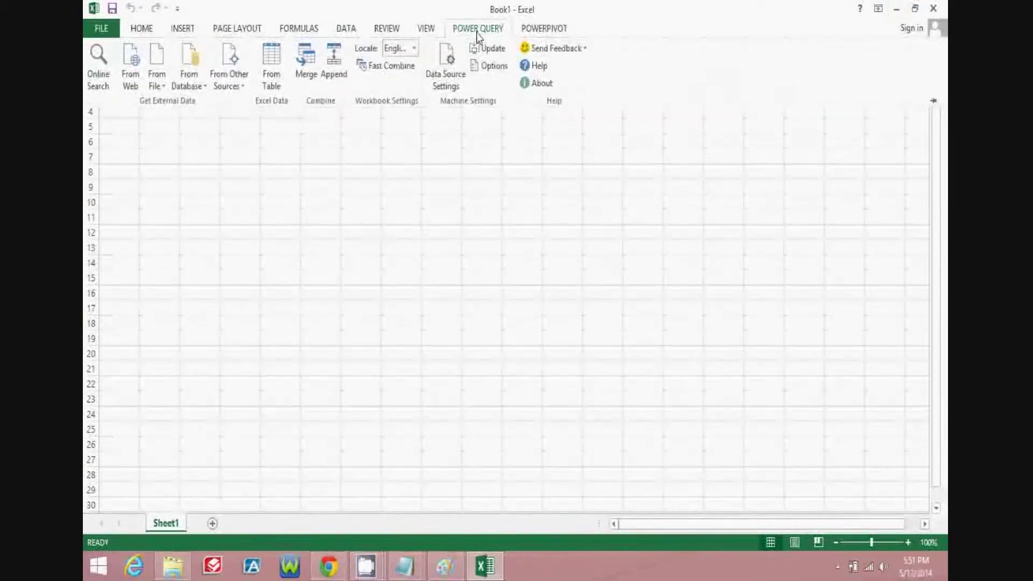
click(244, 90)
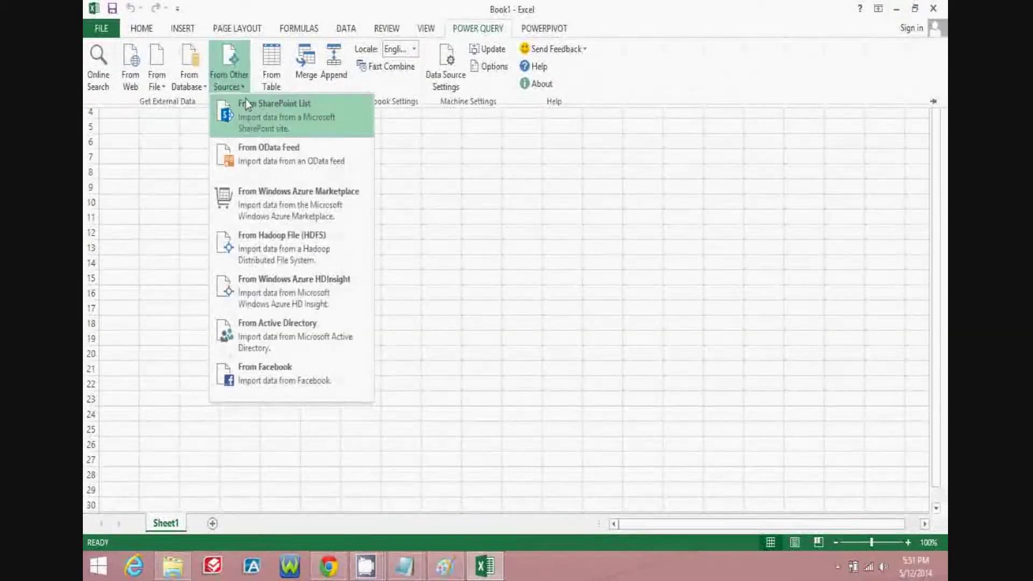
click(256, 149)
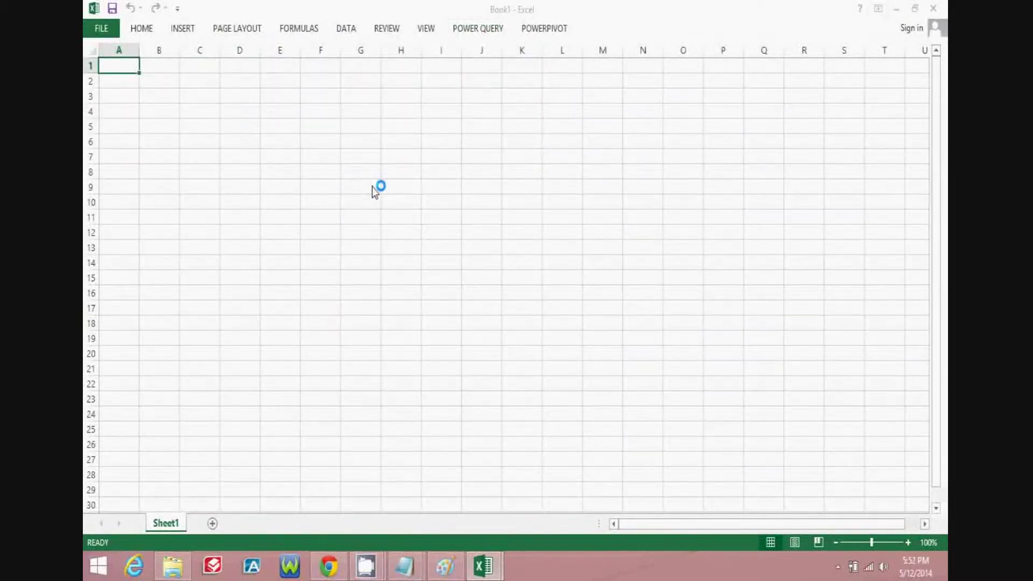
text(http://data.sfgov.org/OData.svc/yitu-d5am)
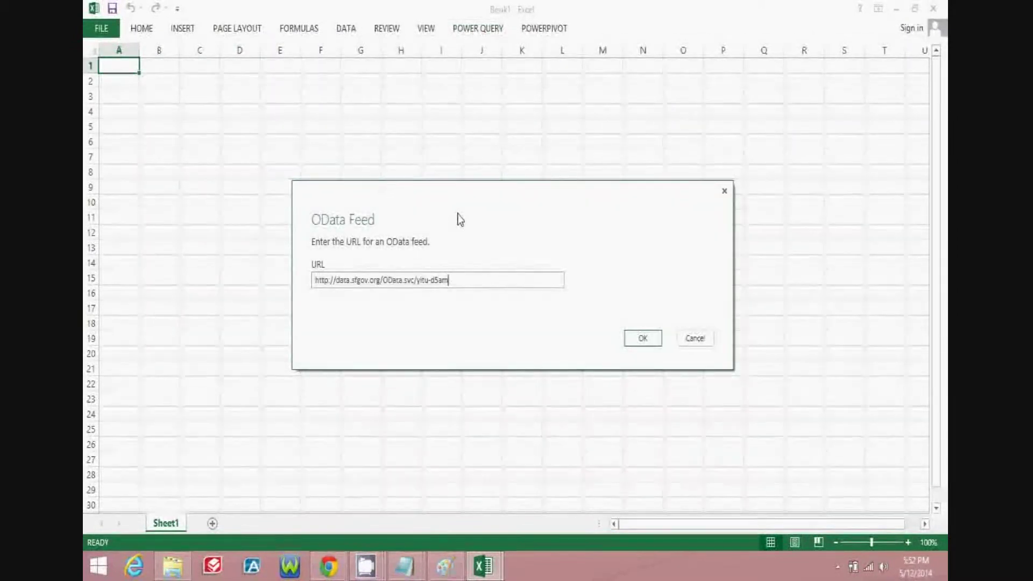
click(640, 340)
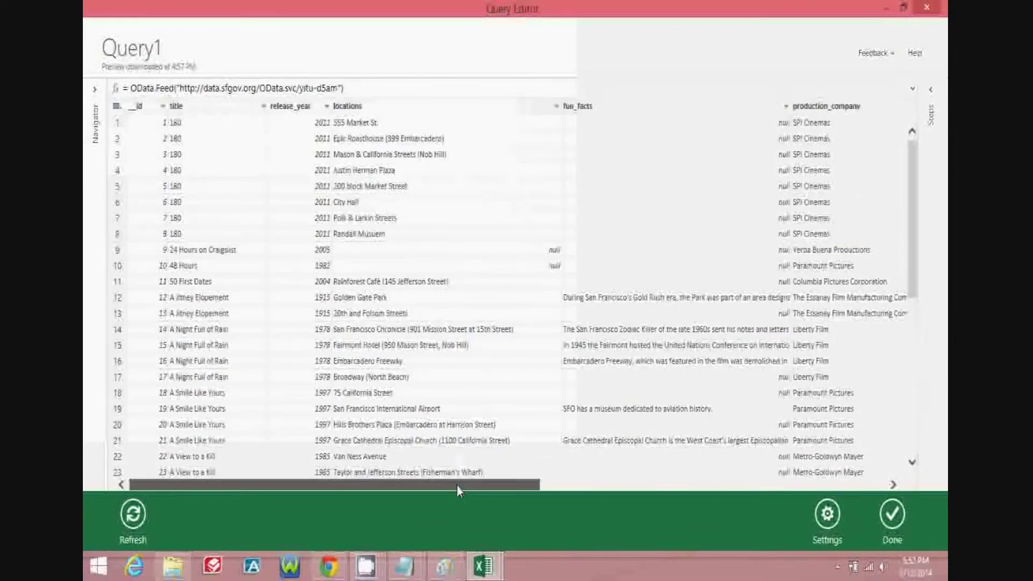
Select the actor_1, actor_2 and actor_3 columns and bring up their column options
drag(456, 486, 811, 461)
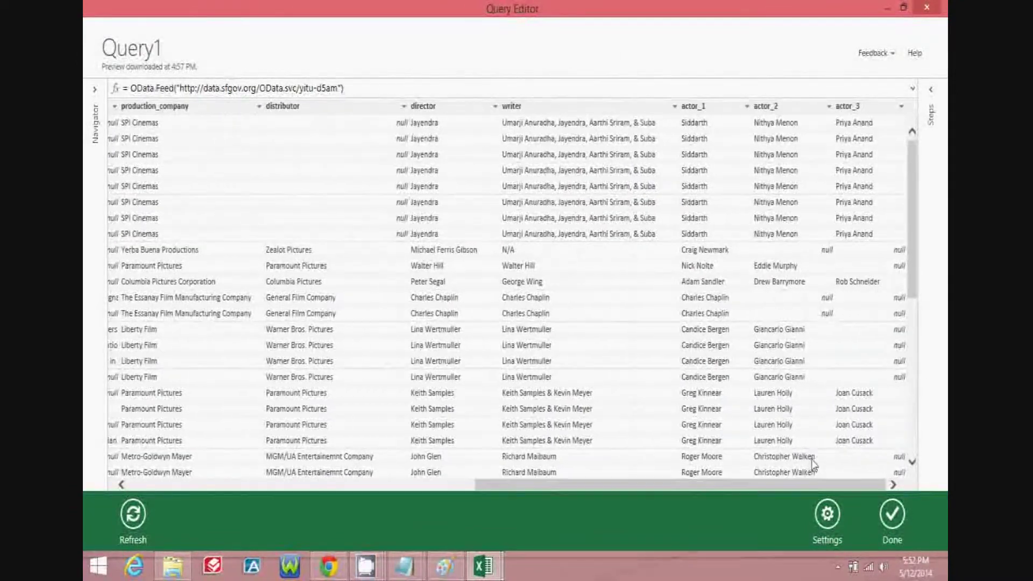
click(719, 108)
ctrl+click(789, 111)
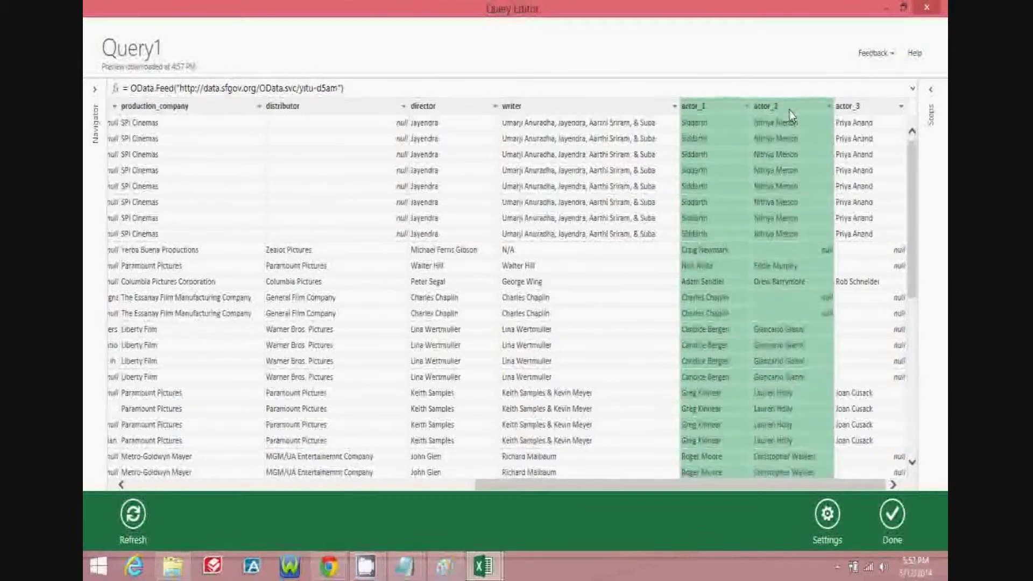
ctrl+click(879, 105)
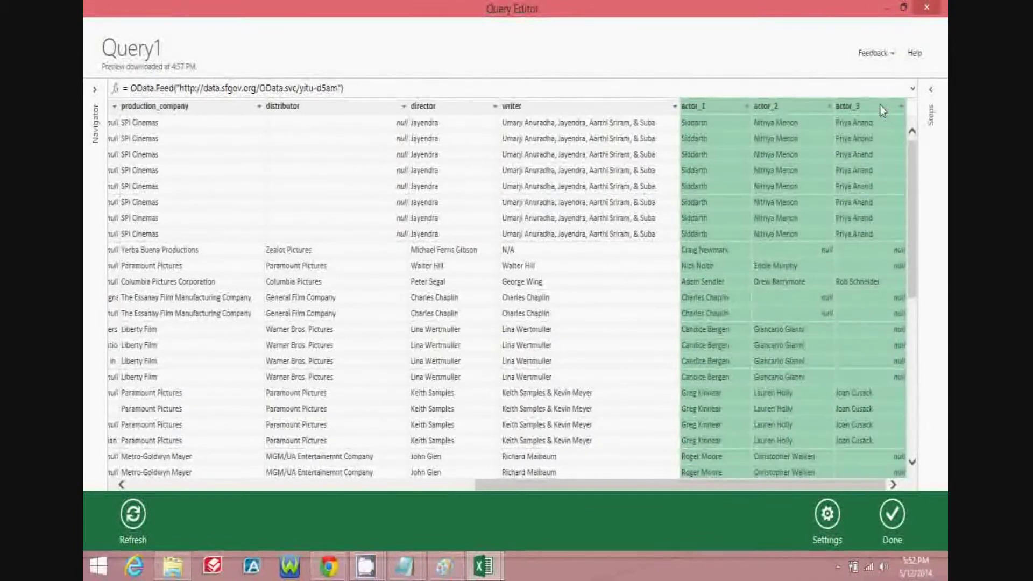
right_click(873, 105)
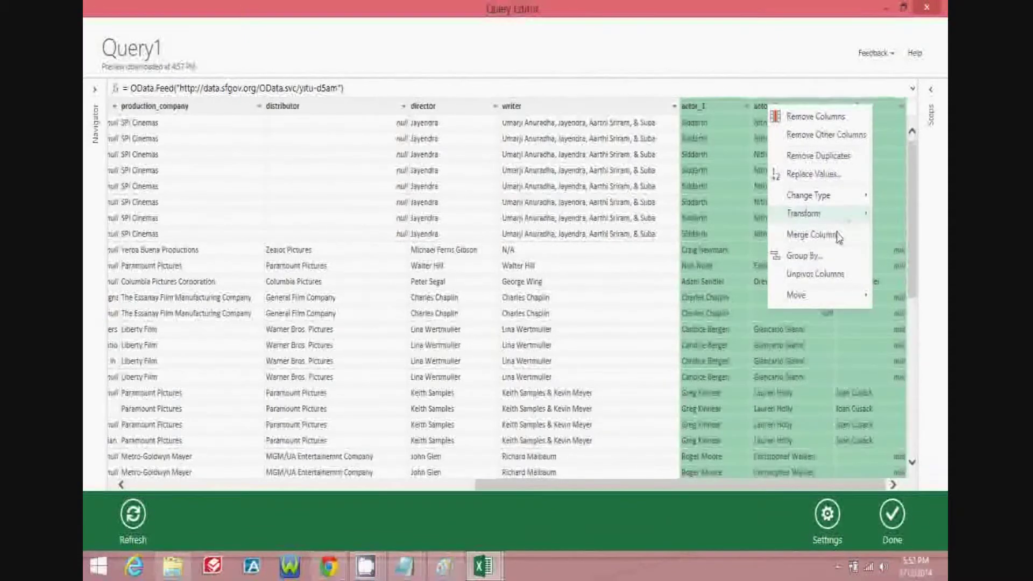
Unpivot the three actor columns, then select writer and bring up the Attribute column's options
click(826, 273)
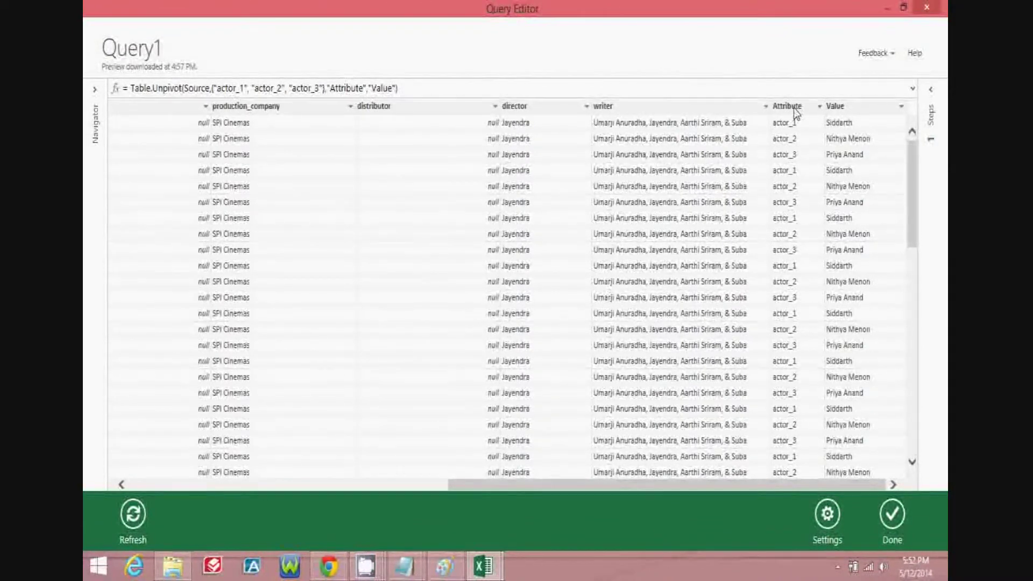
click(673, 110)
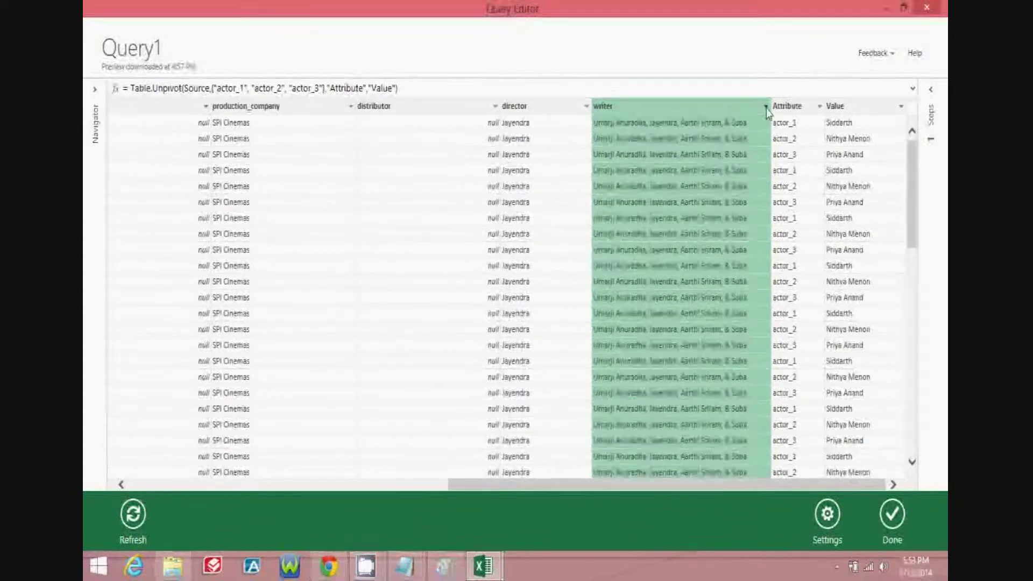
right_click(783, 109)
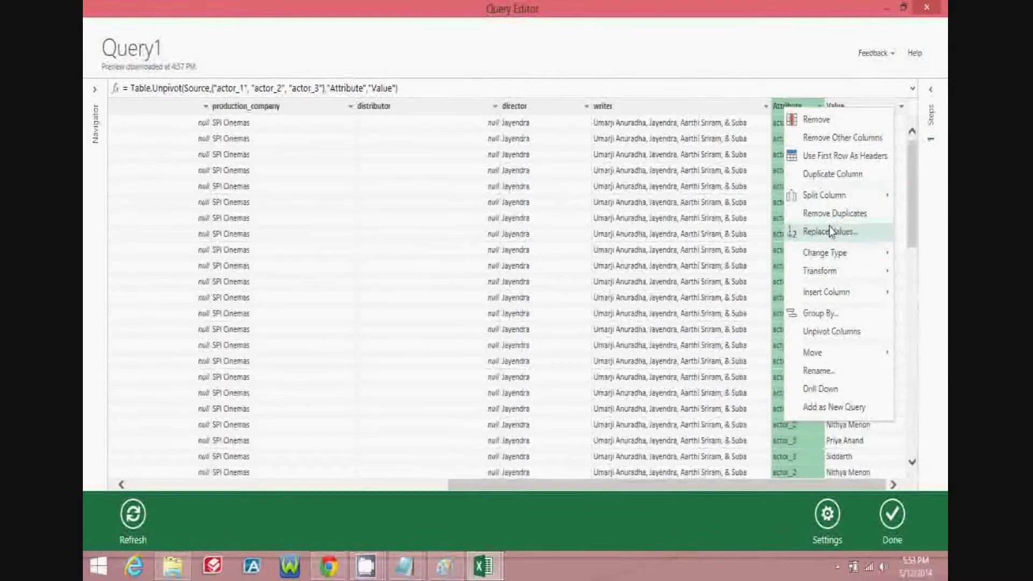
Rename the Attribute column to 'Actor Order' and the Value column to 'Actor'
click(834, 373)
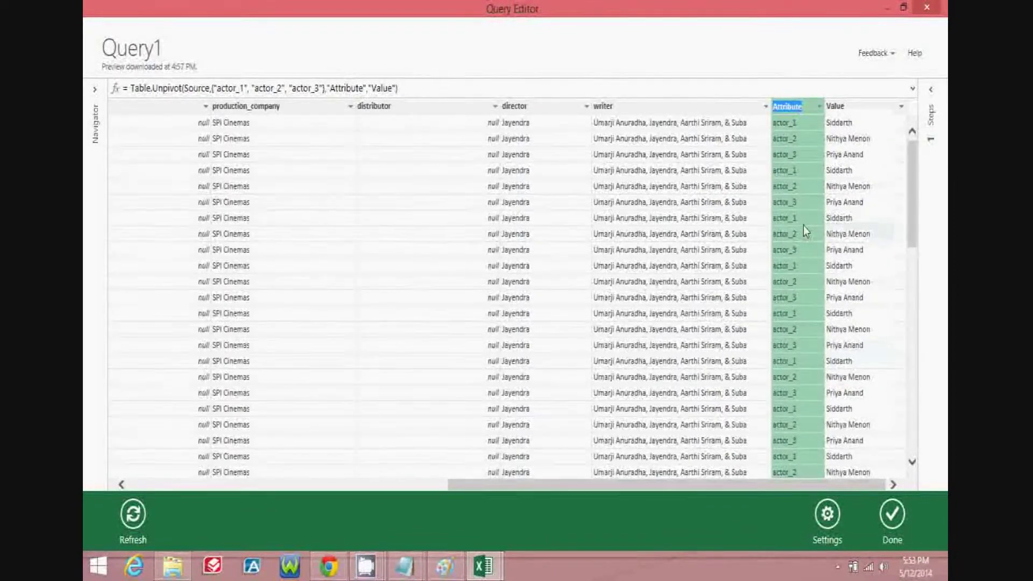
text(Actor Order)
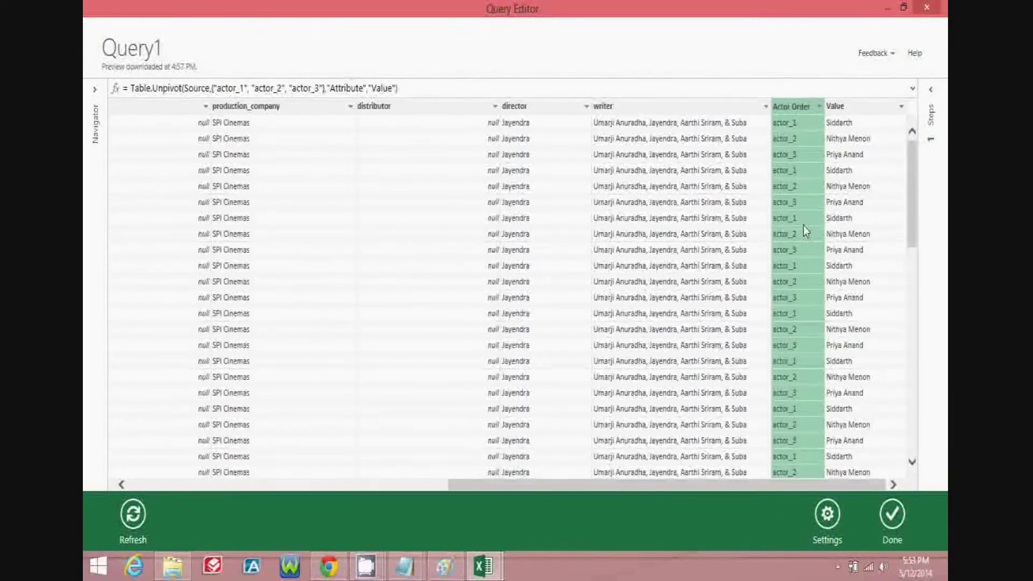
key(Return)
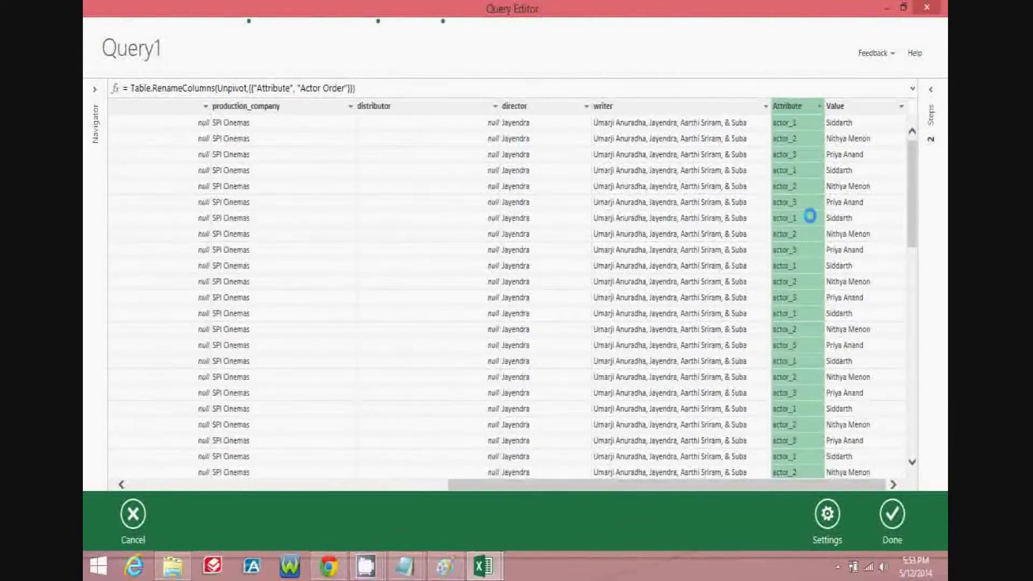
right_click(850, 108)
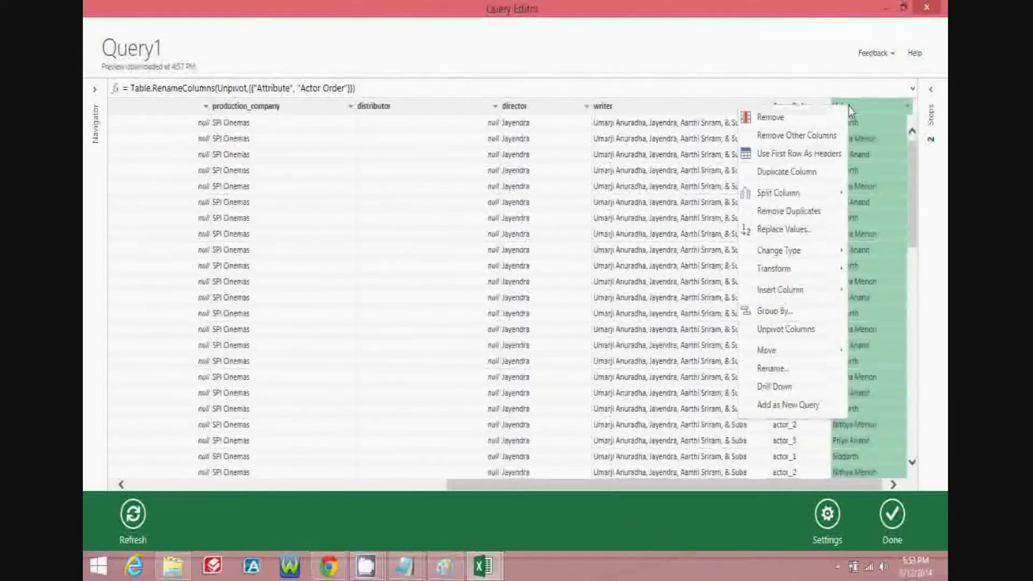
click(790, 369)
text(Actor)
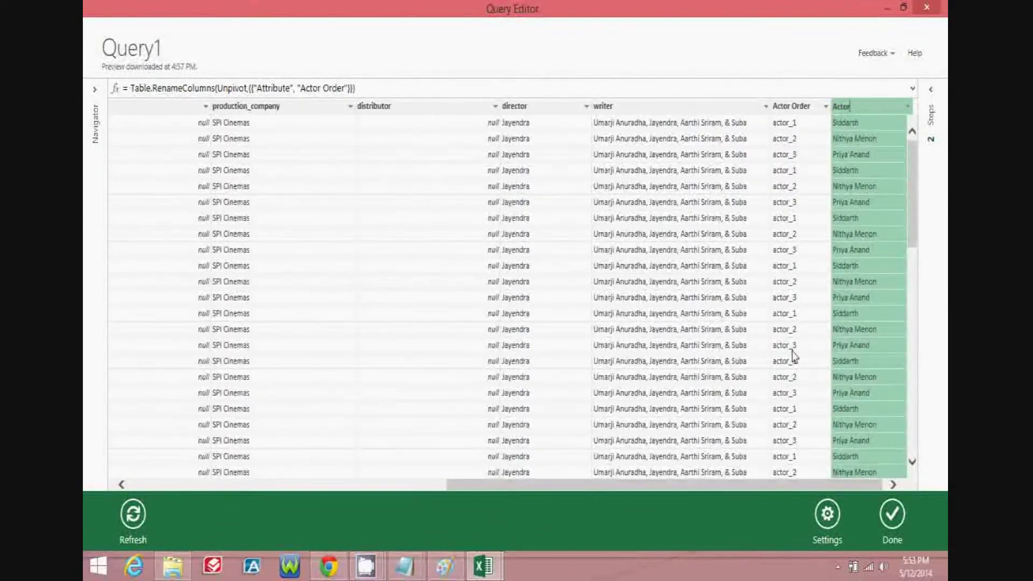
key(Return)
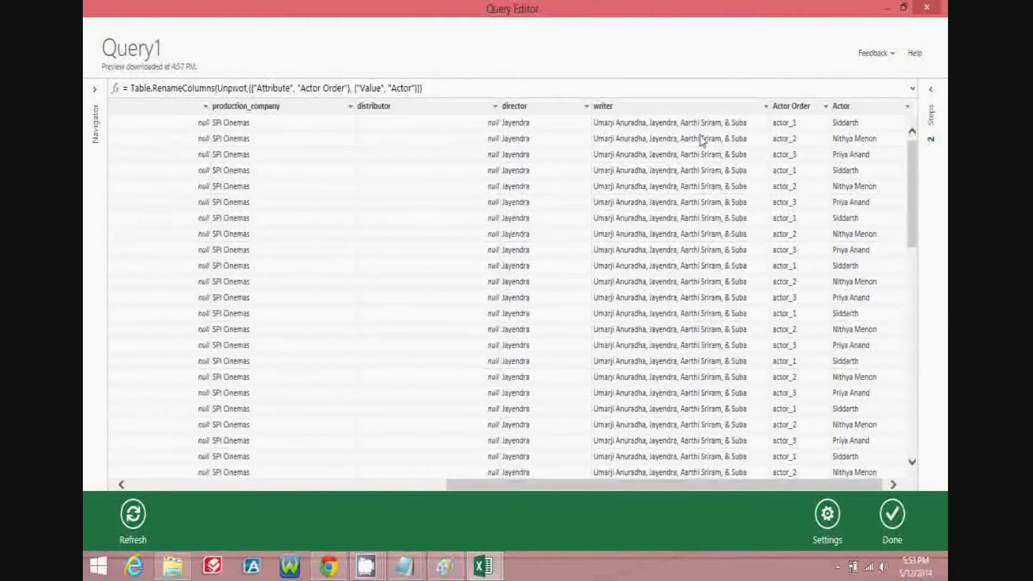
Split the writer column on a custom '&' delimiter at each occurrence into writer.1 and writer.2
click(656, 109)
right_click(655, 109)
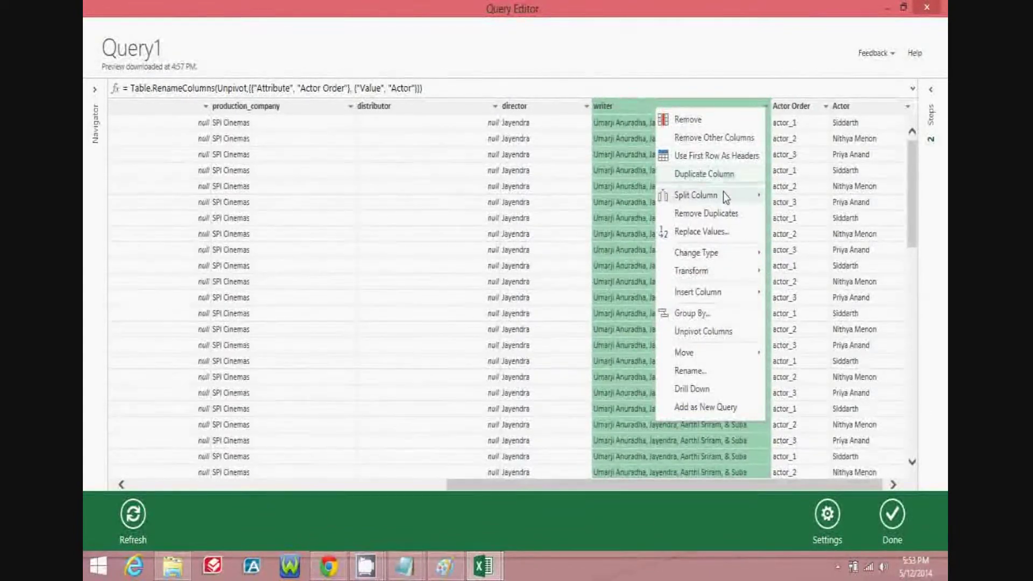
mouse_move(724, 195)
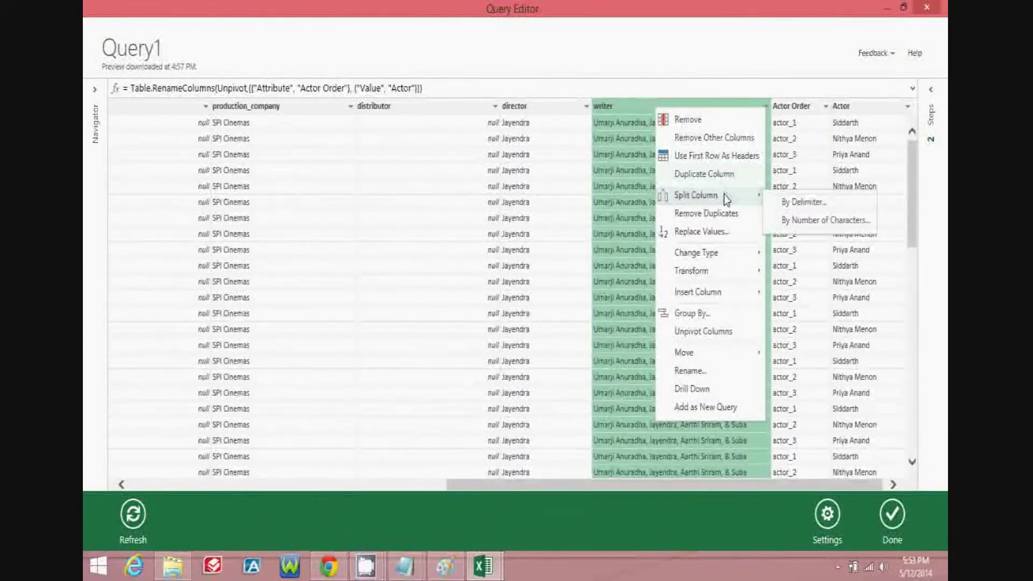
click(780, 201)
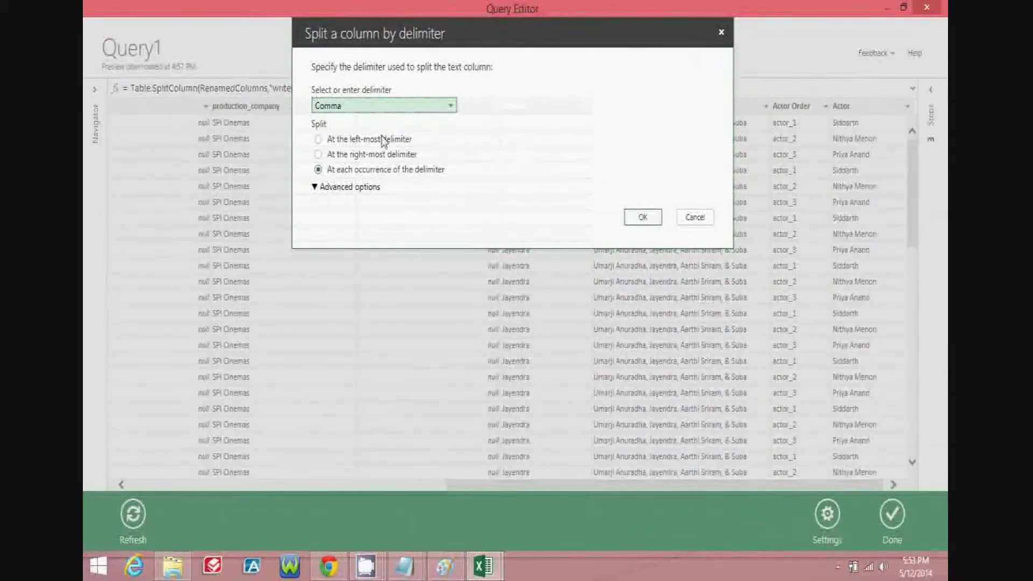
click(448, 106)
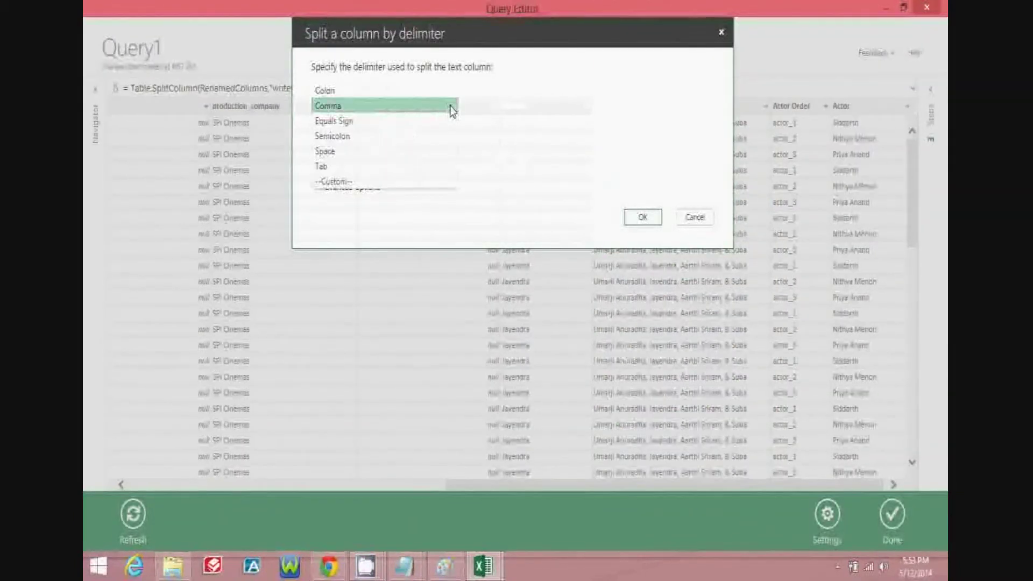
click(361, 177)
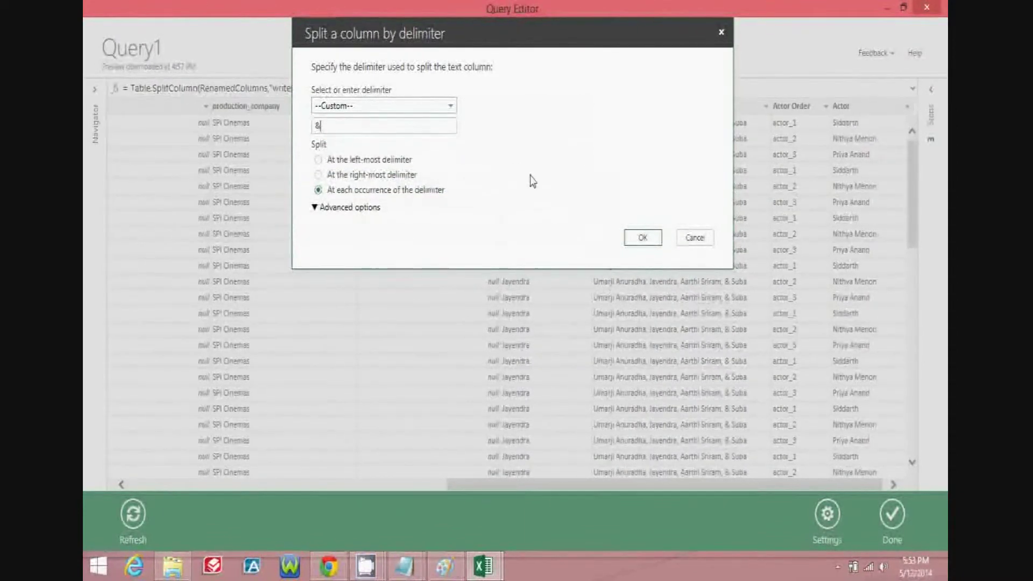
click(640, 238)
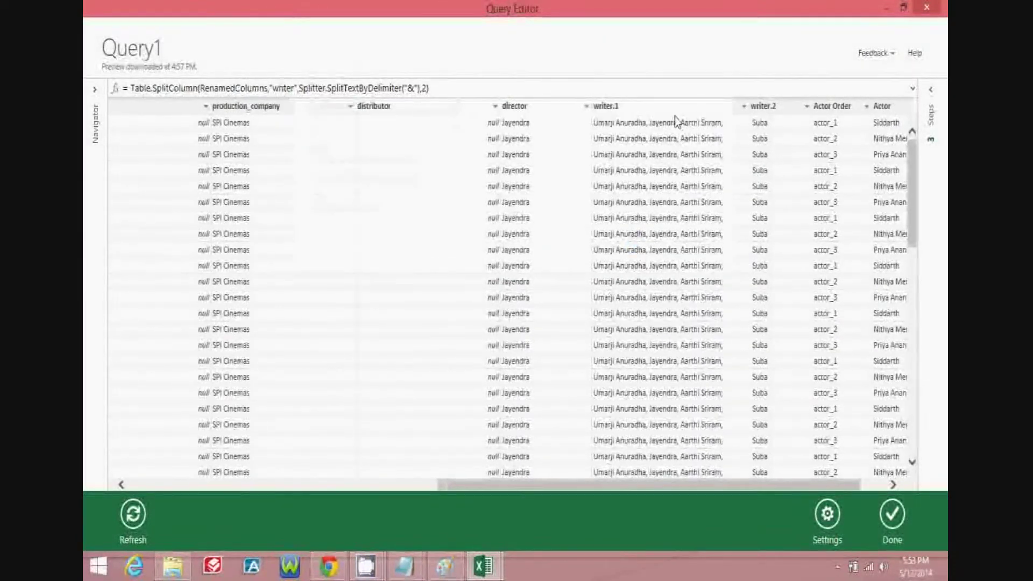
Split writer.1 at each comma into writer.1.1 through writer.1.4
right_click(648, 110)
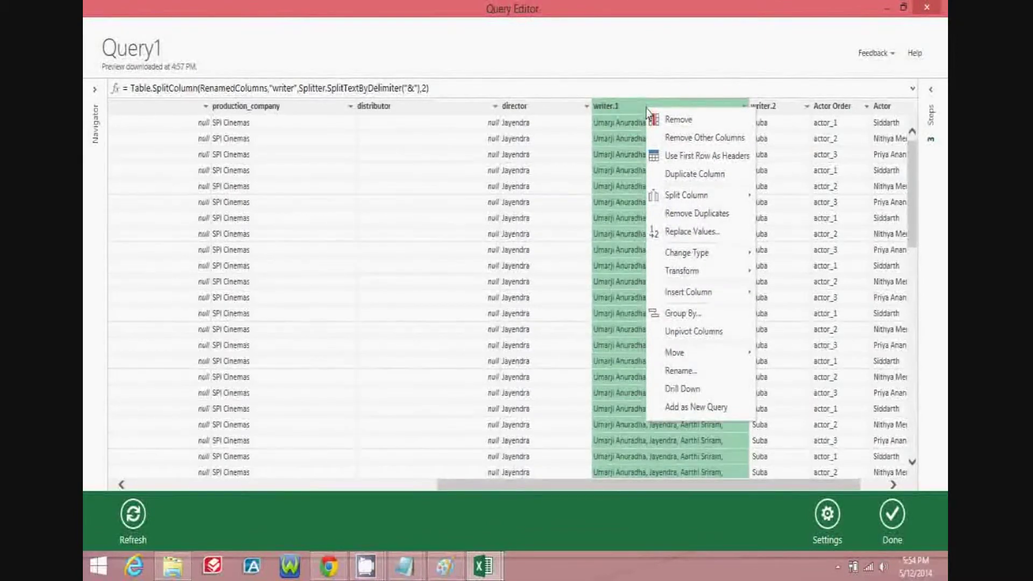
mouse_move(736, 198)
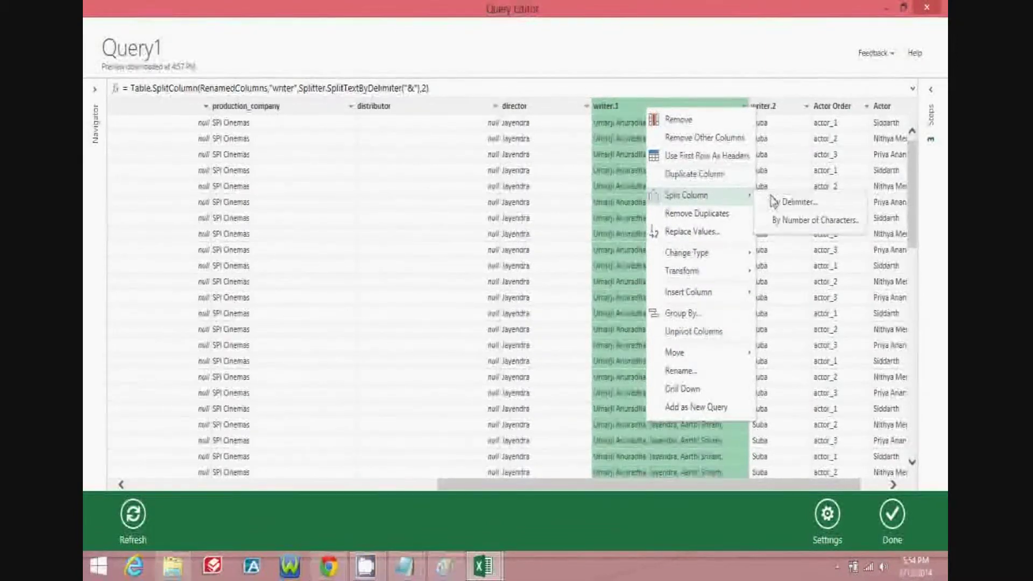
click(781, 201)
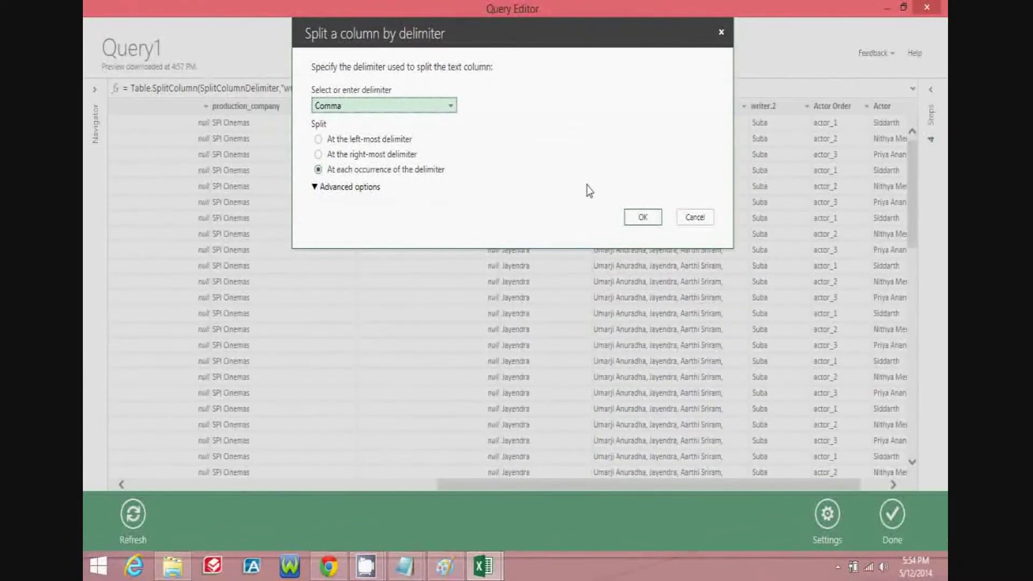
click(637, 219)
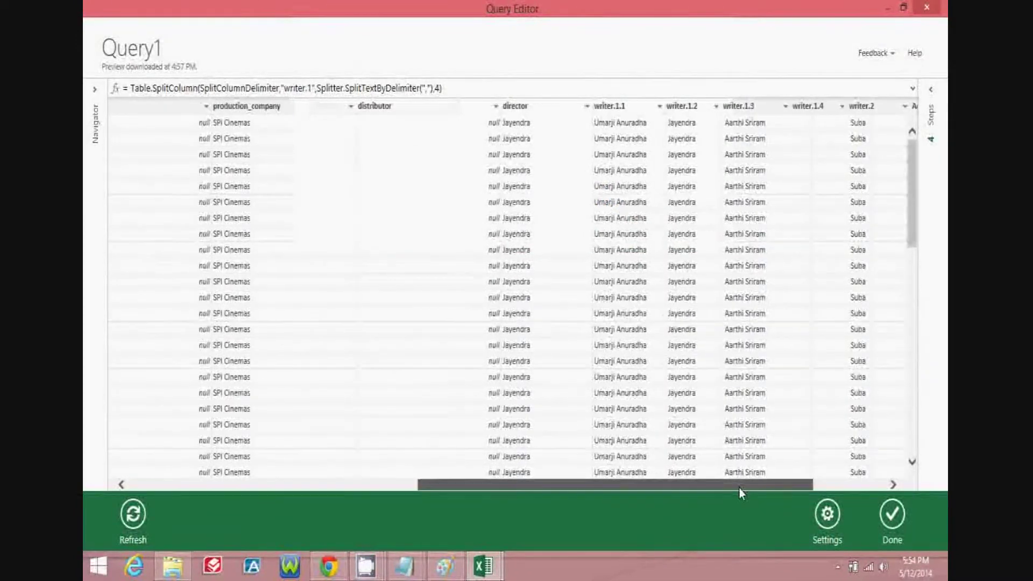
drag(738, 487, 809, 492)
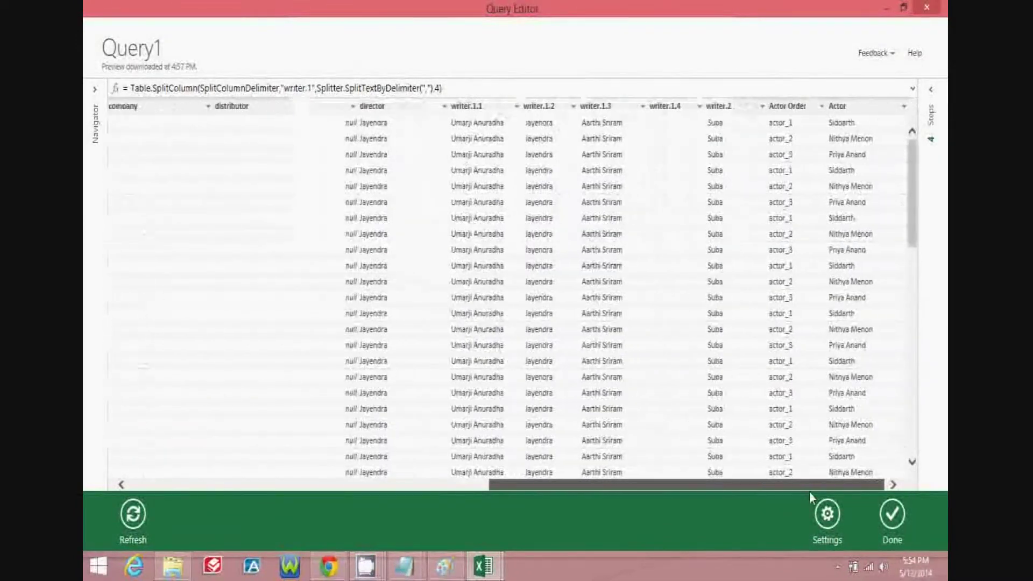
Rename writer.1.1 to 'Writer 1' and writer.1.2 to 'Writer 2'
right_click(481, 110)
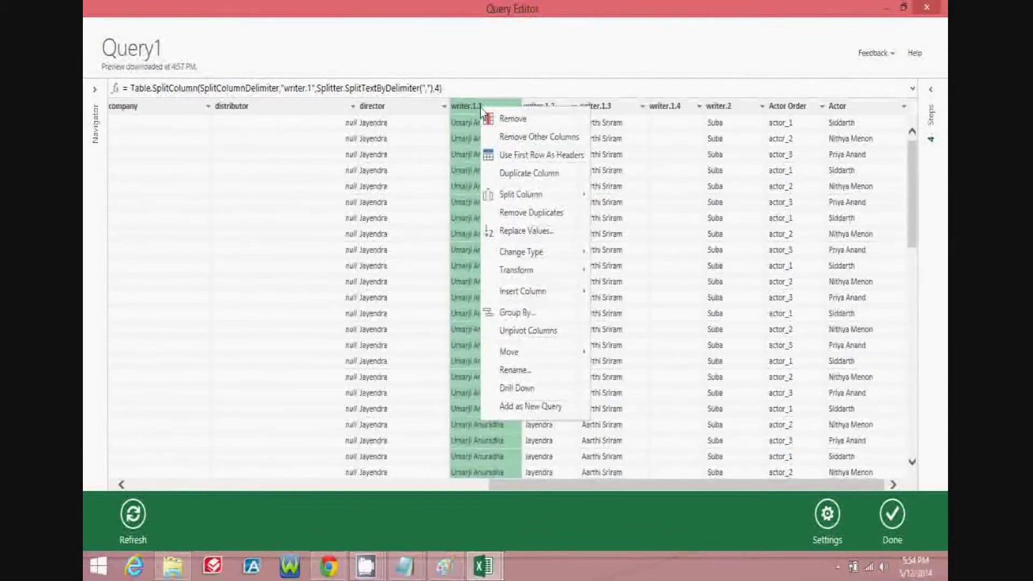
click(534, 370)
text(Wri)
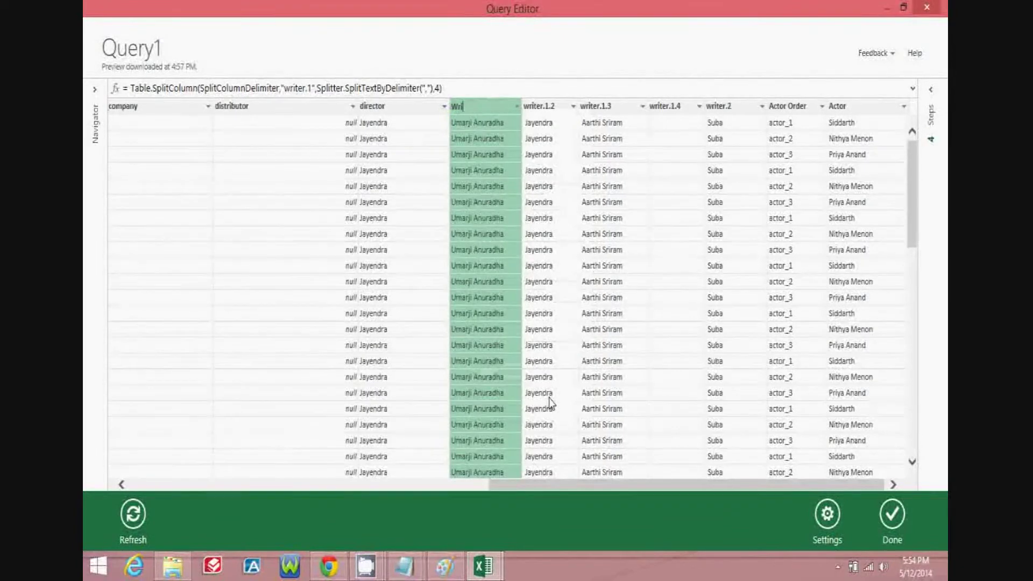
text(ter 1)
key(Return)
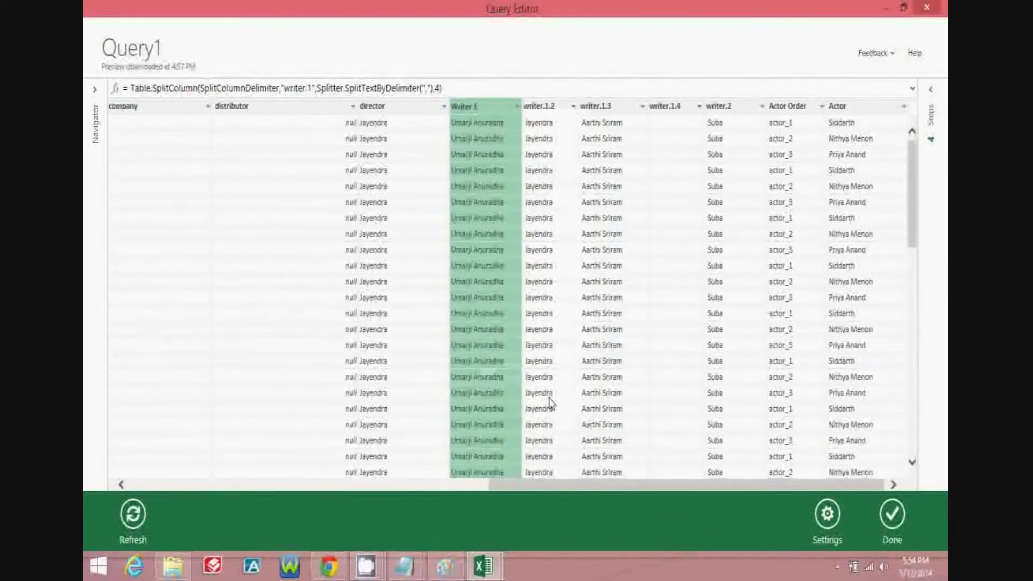
click(548, 106)
right_click(548, 105)
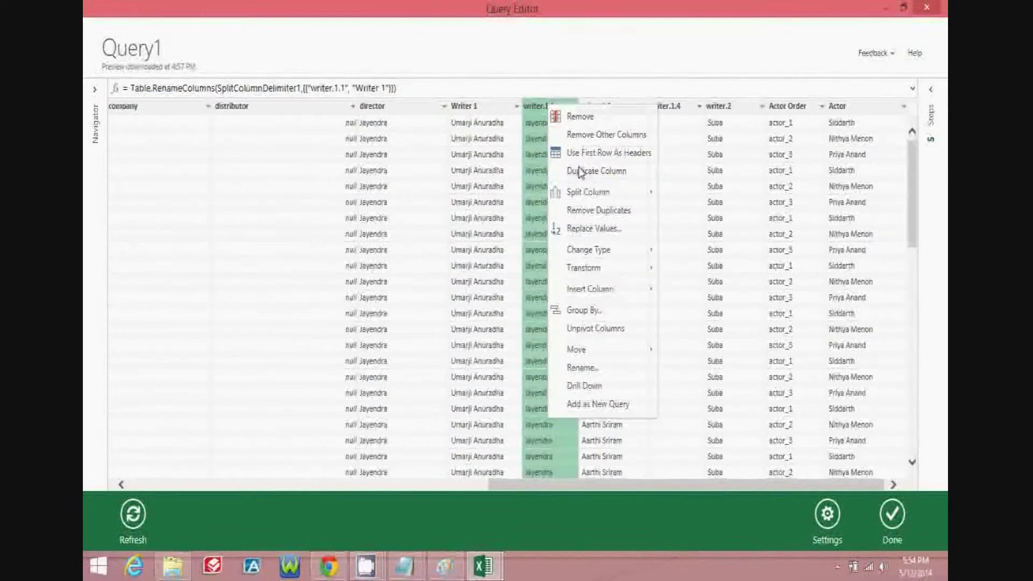
click(601, 371)
text(Writer 2)
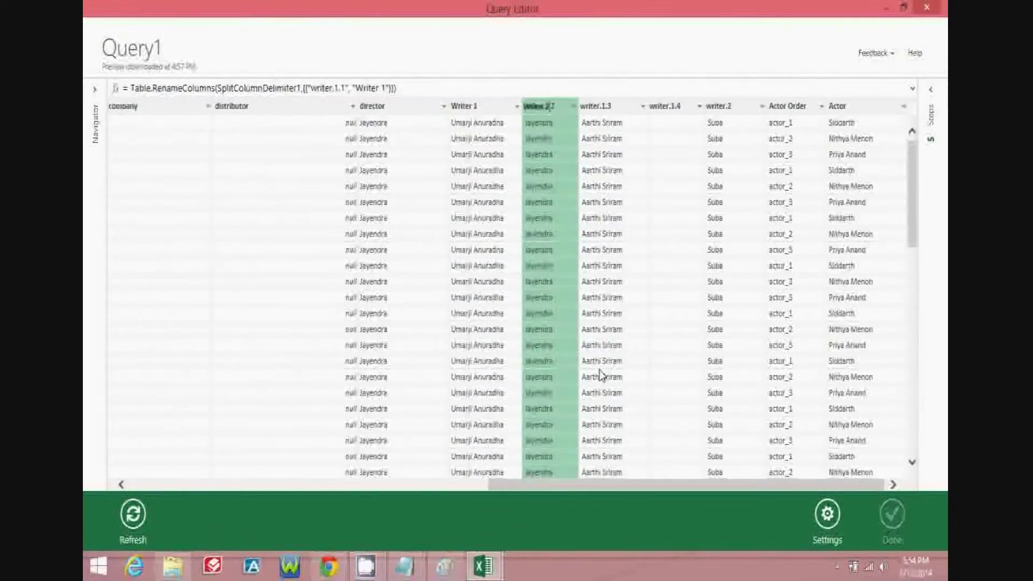
key(Return)
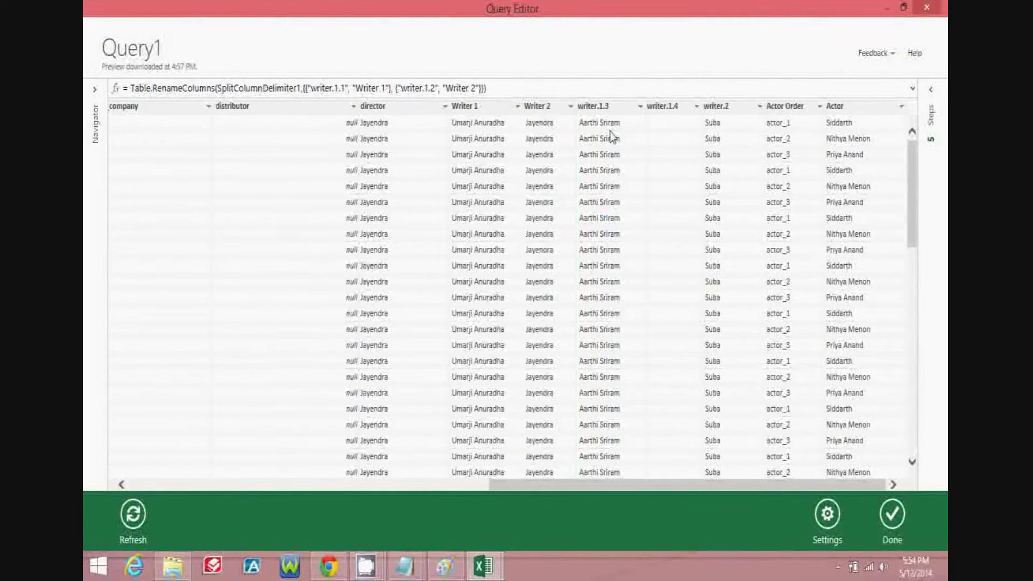
Rename writer.1.3 to 'Writer 3' and writer.1.4 to 'Writer 4'
right_click(605, 106)
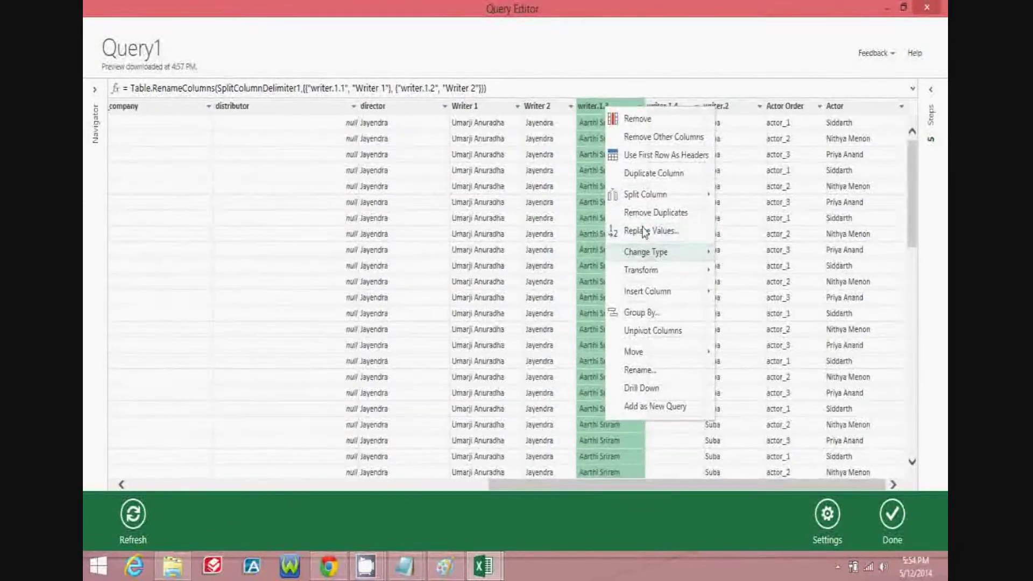
click(643, 370)
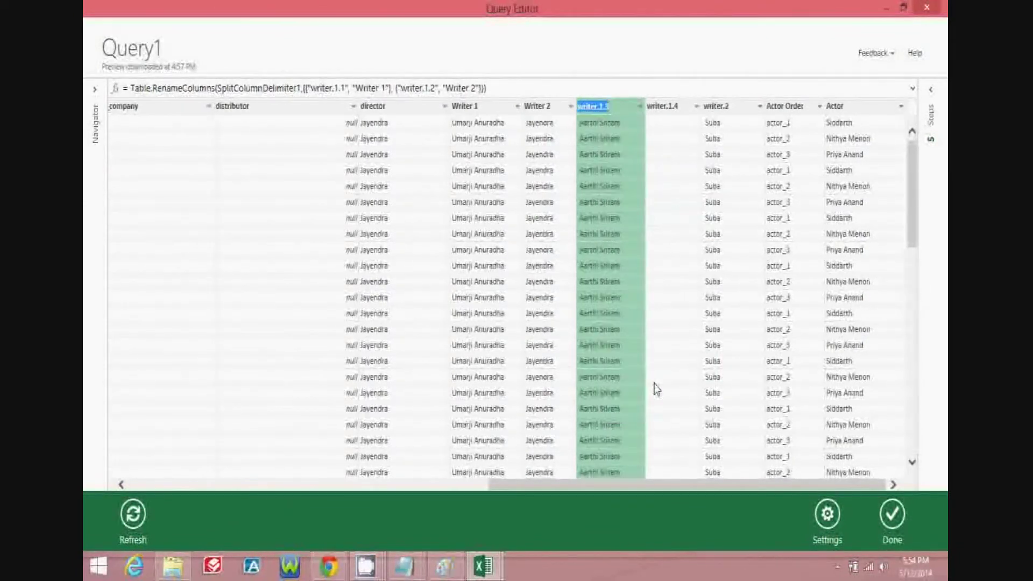
text(Writer 3)
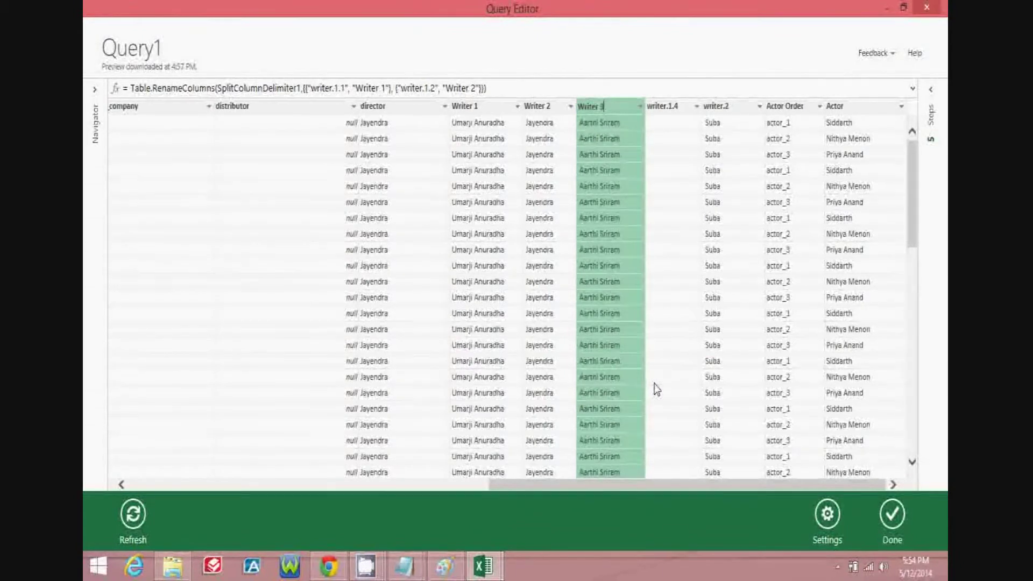
key(Return)
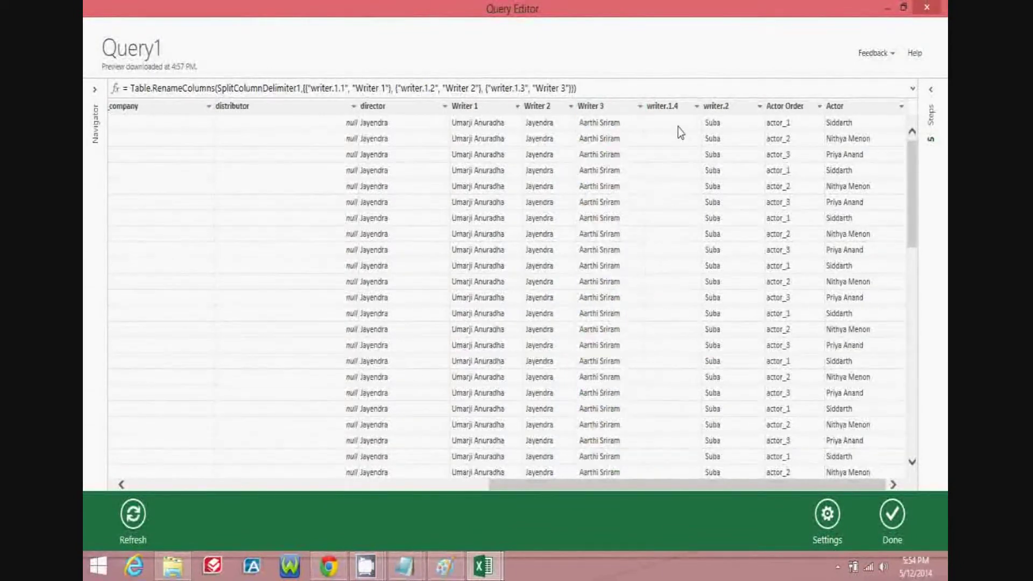
right_click(667, 109)
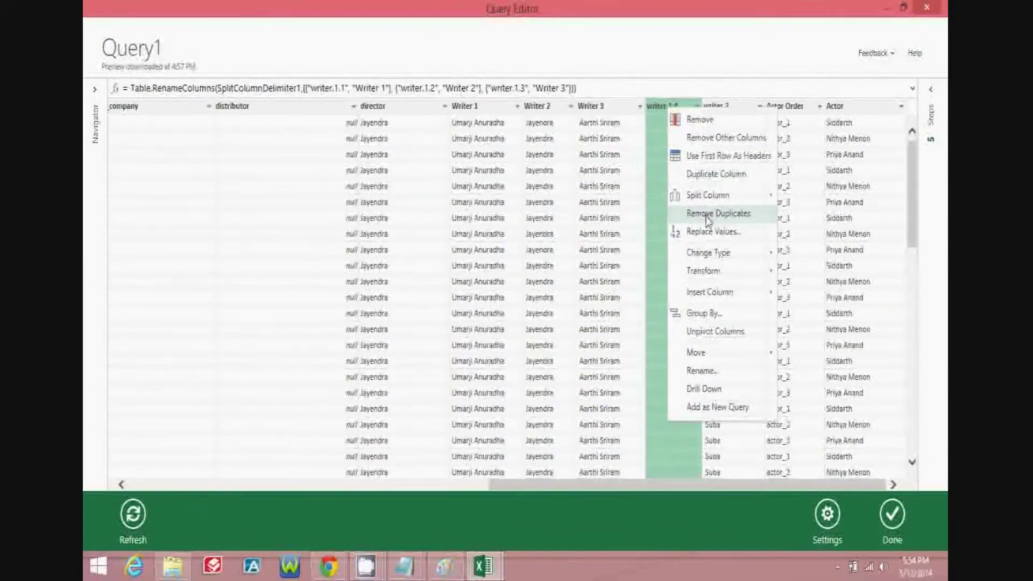
click(704, 370)
text(Writer 4)
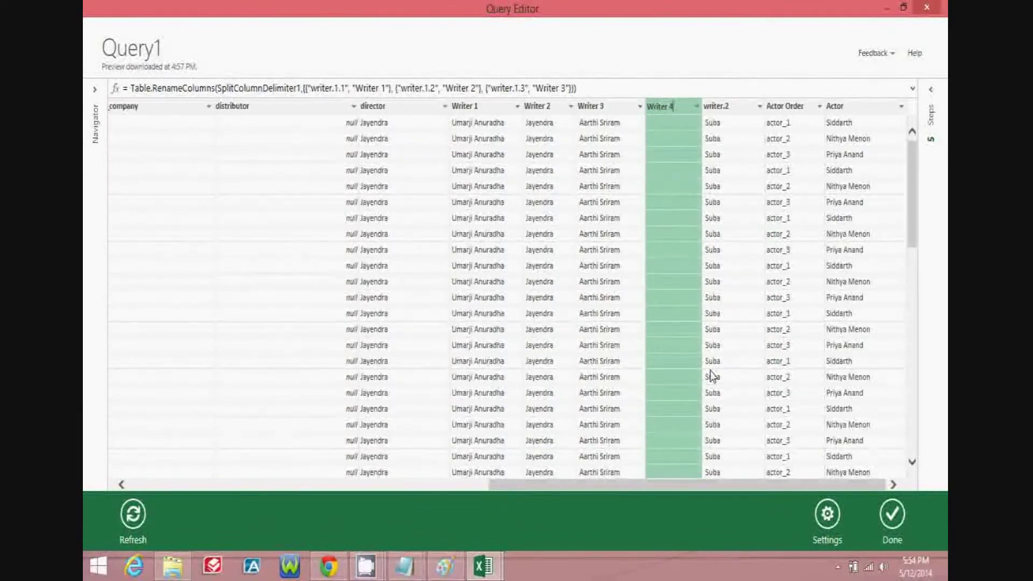
key(Return)
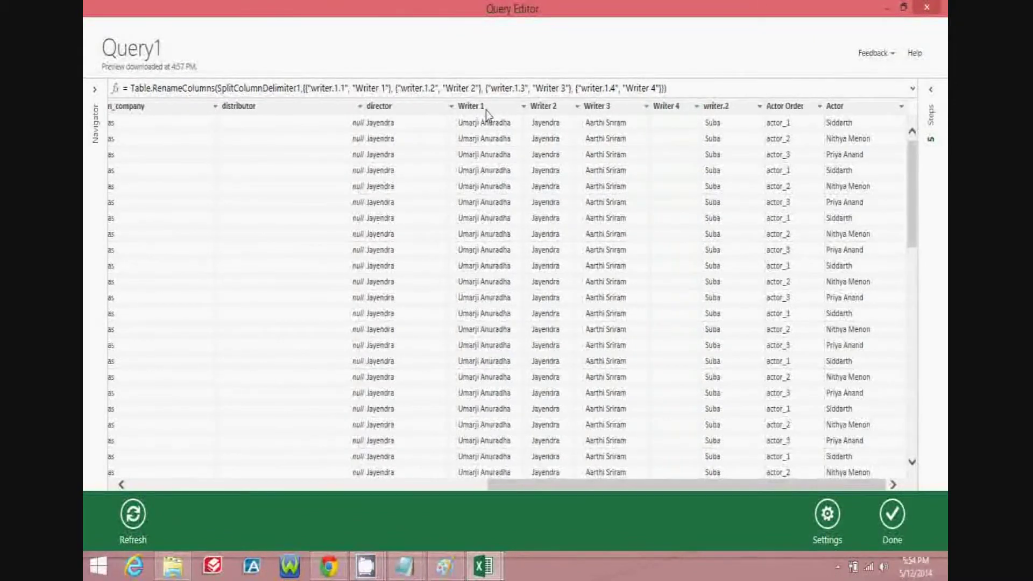
After selecting Writer 1–4, rename the writer.2 column to 'Writer 5'
click(487, 112)
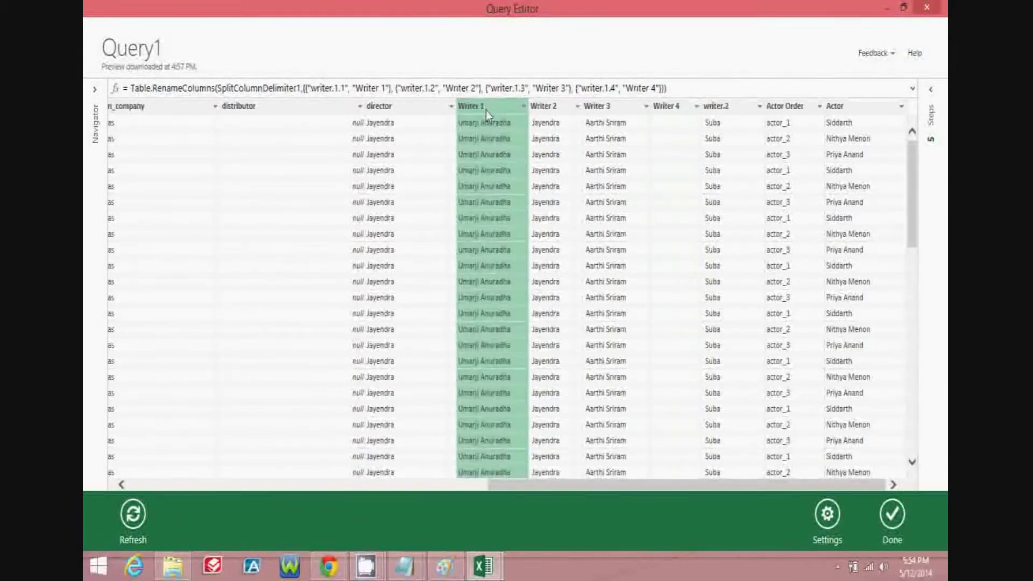
shift+click(560, 109)
shift+click(606, 110)
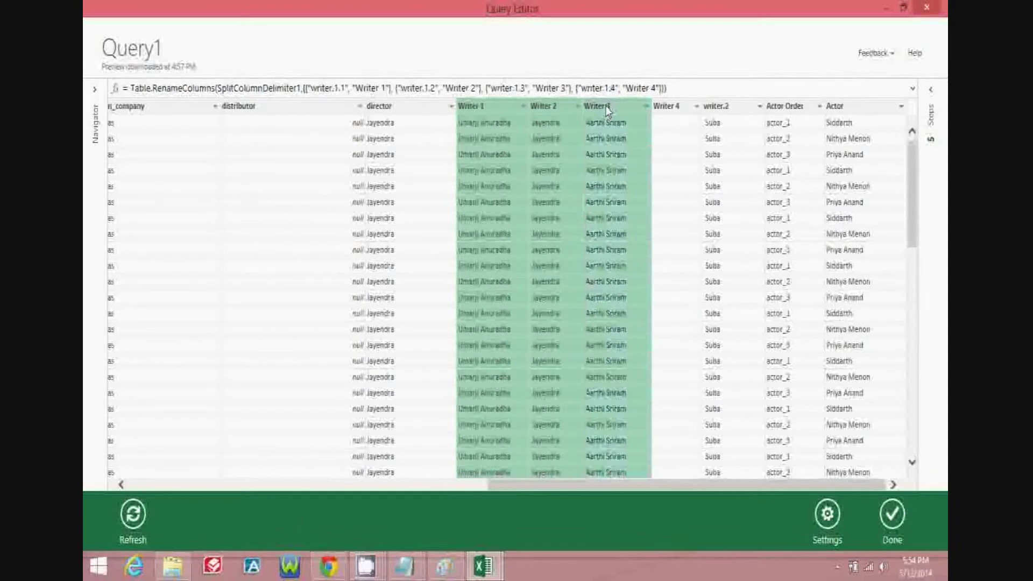
shift+click(667, 109)
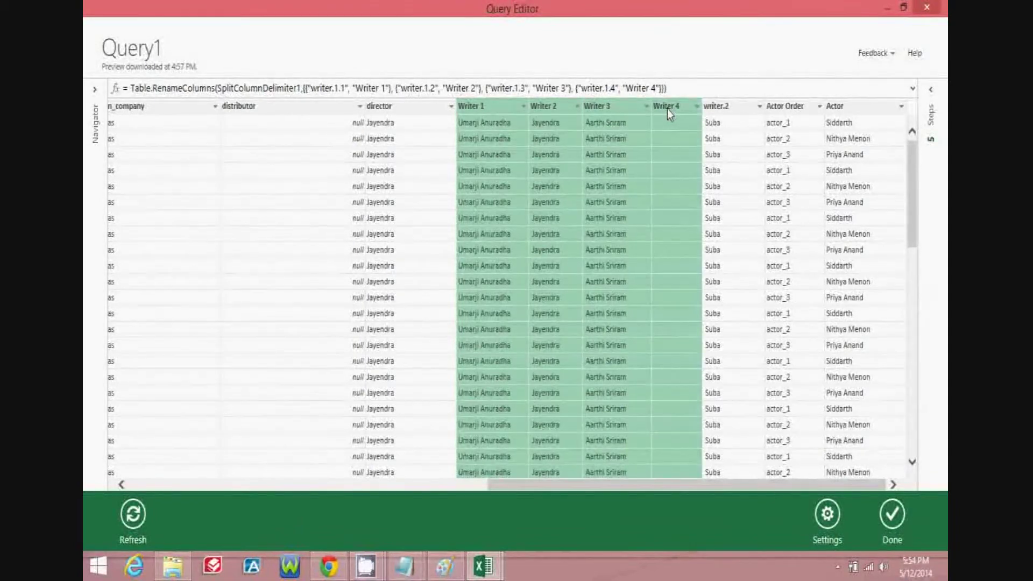
click(715, 107)
right_click(721, 108)
click(752, 370)
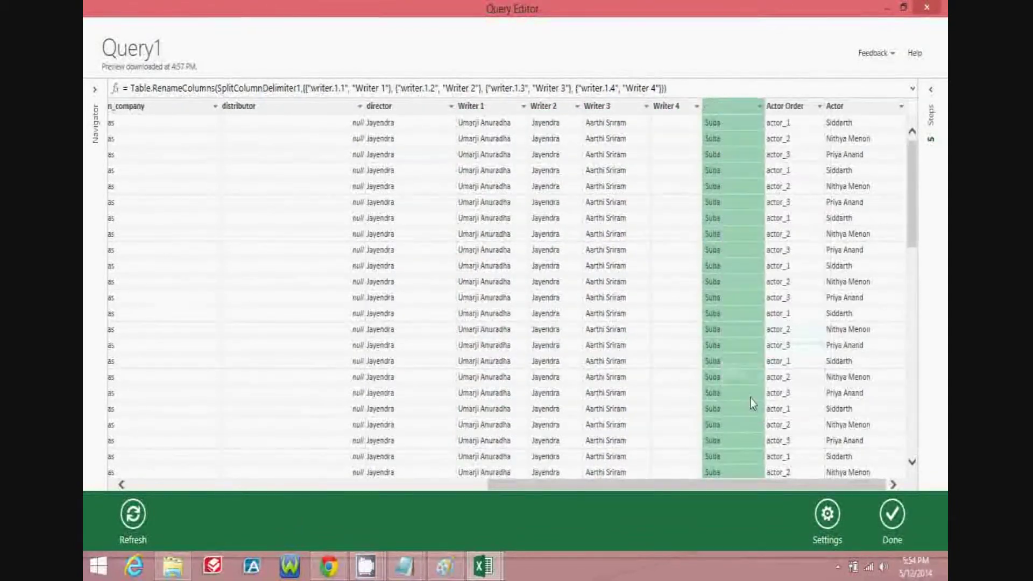
text(Wiiter 5)
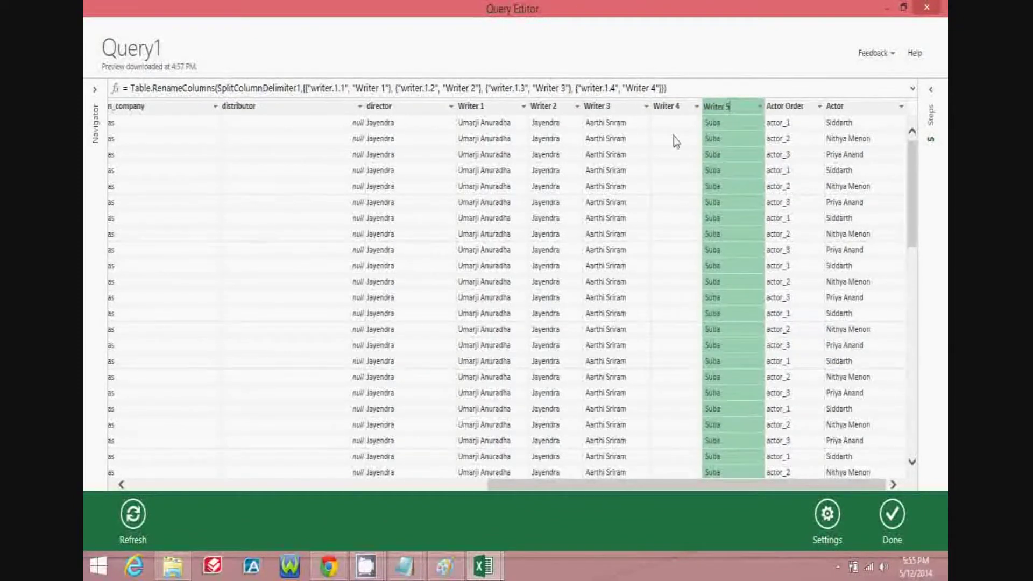
key(Return)
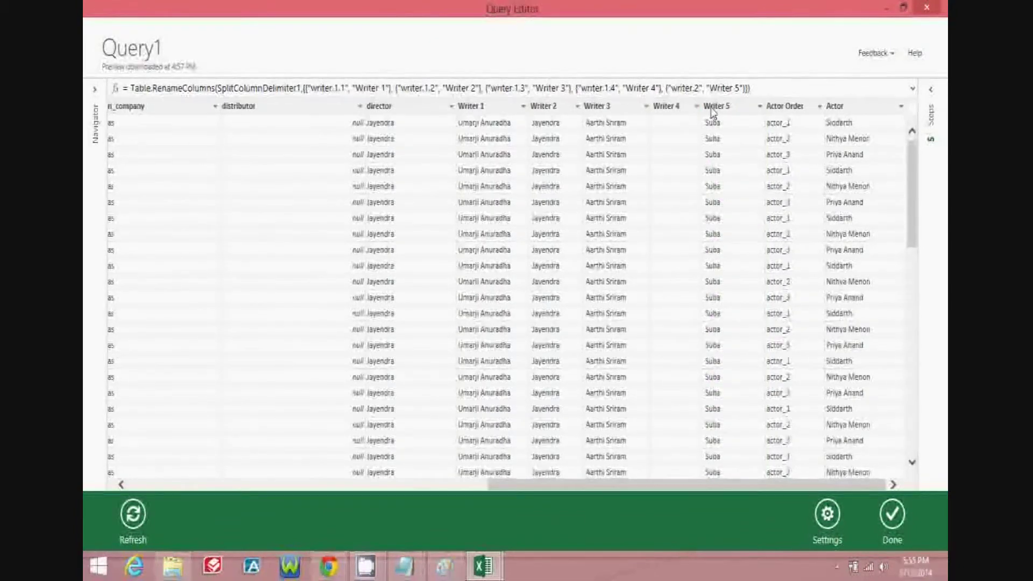
Trim spaces from the Writer 1 through Writer 5 columns with Transform > Trim
click(707, 107)
ctrl+click(677, 106)
ctrl+click(618, 106)
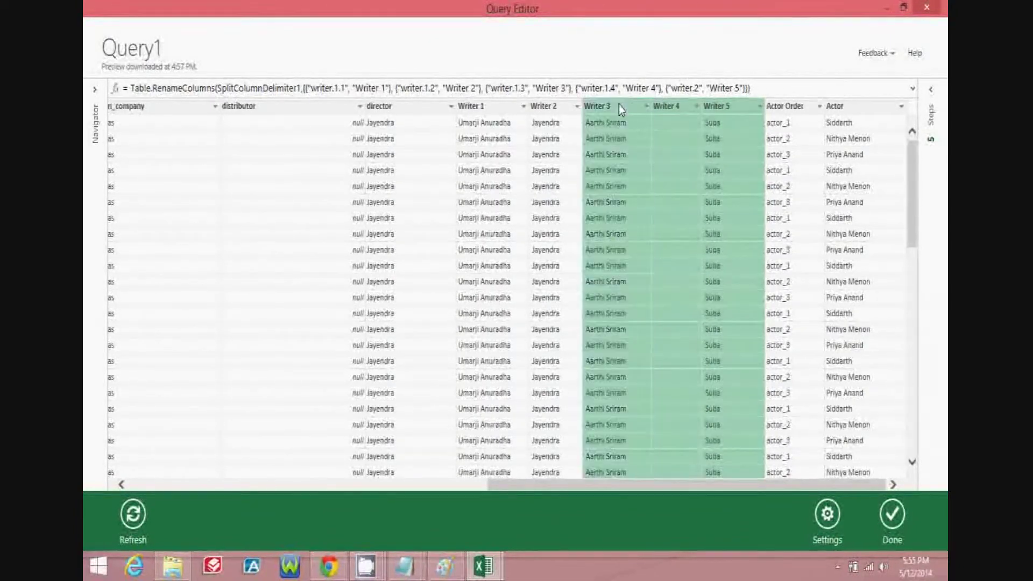
ctrl+click(543, 107)
ctrl+click(502, 104)
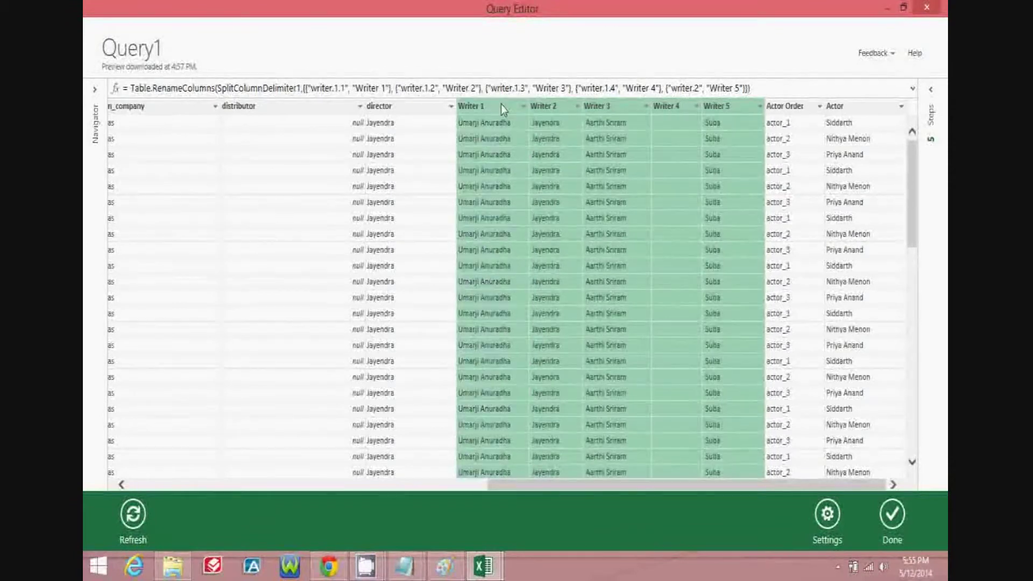
right_click(496, 104)
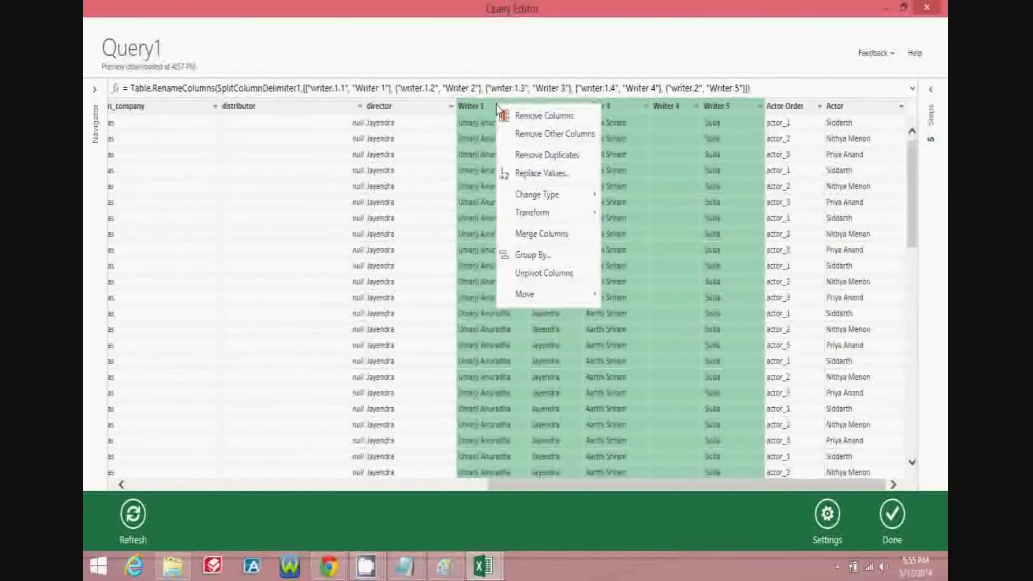
mouse_move(570, 217)
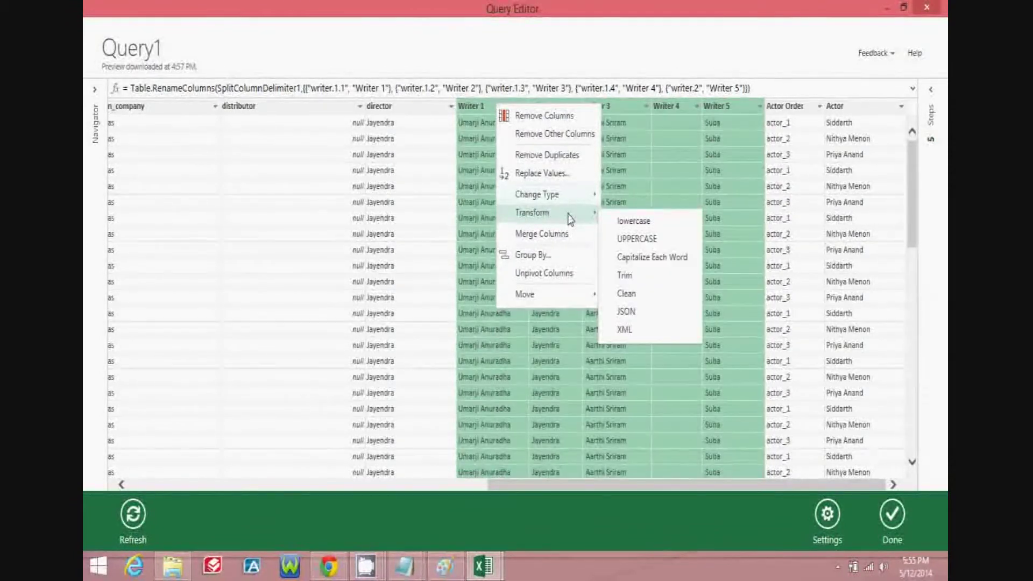
click(624, 275)
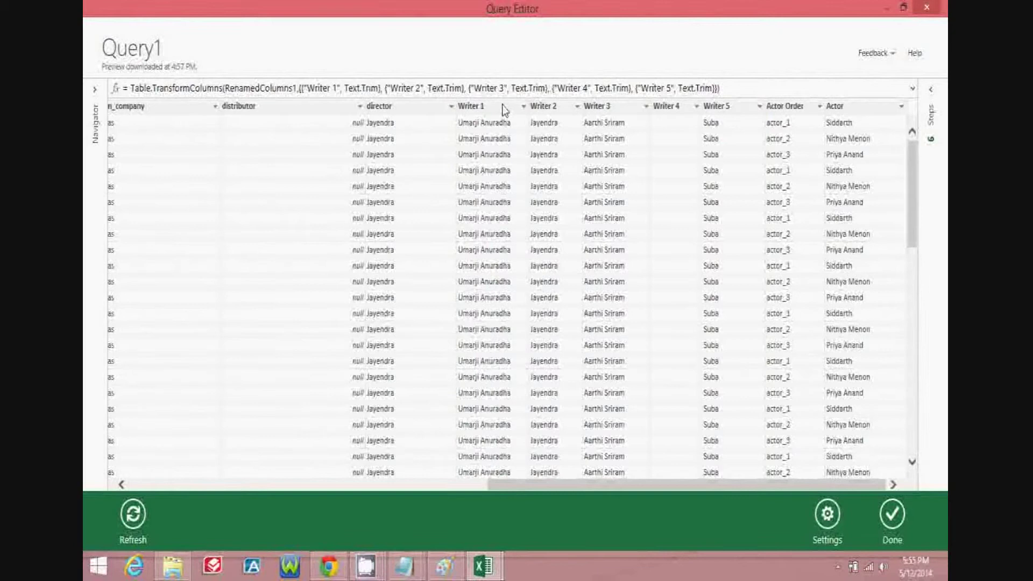
Select the Writer 1 through Writer 5 columns together again
click(501, 106)
ctrl+click(544, 109)
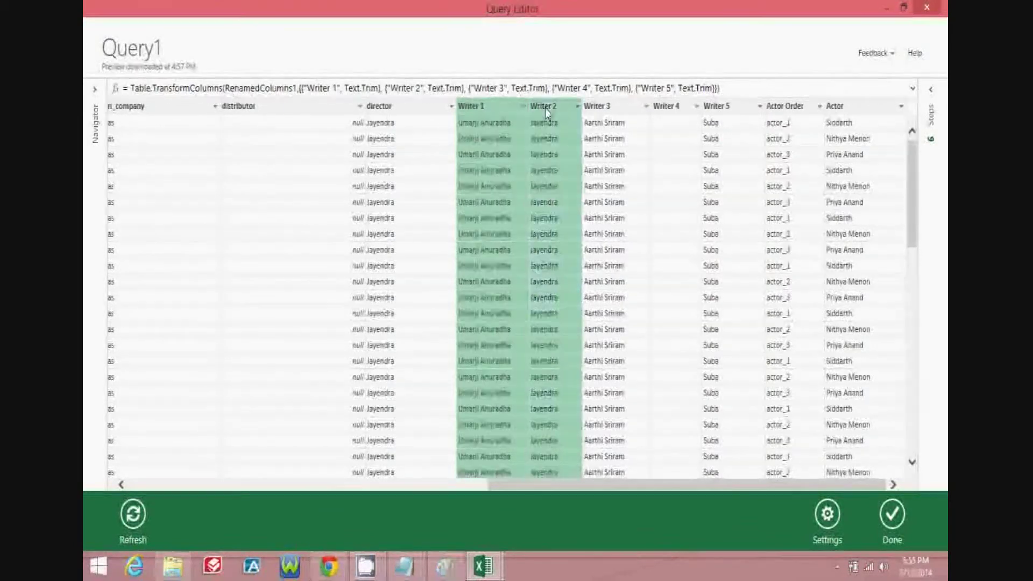
ctrl+click(594, 107)
ctrl+click(659, 109)
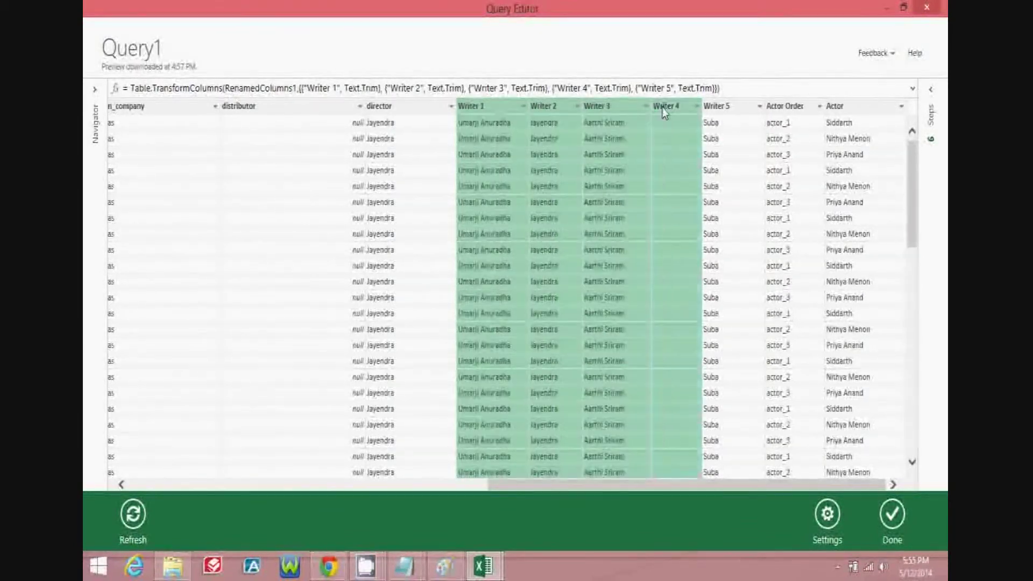
ctrl+click(715, 107)
Unpivot Writer 1–5 into rows, renaming Attribute to 'Writer Order' and Value to 'Writer'
right_click(720, 107)
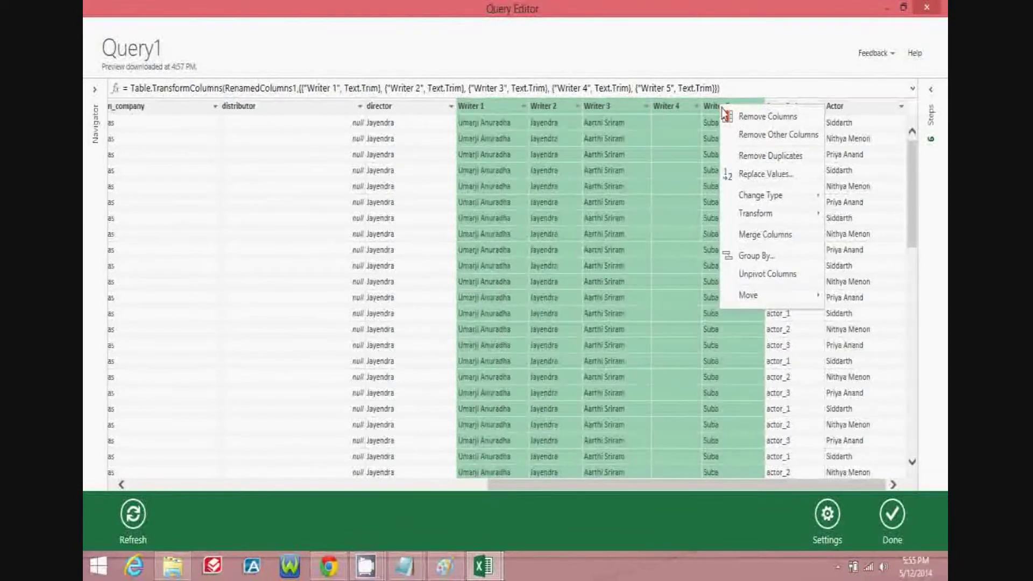
click(753, 273)
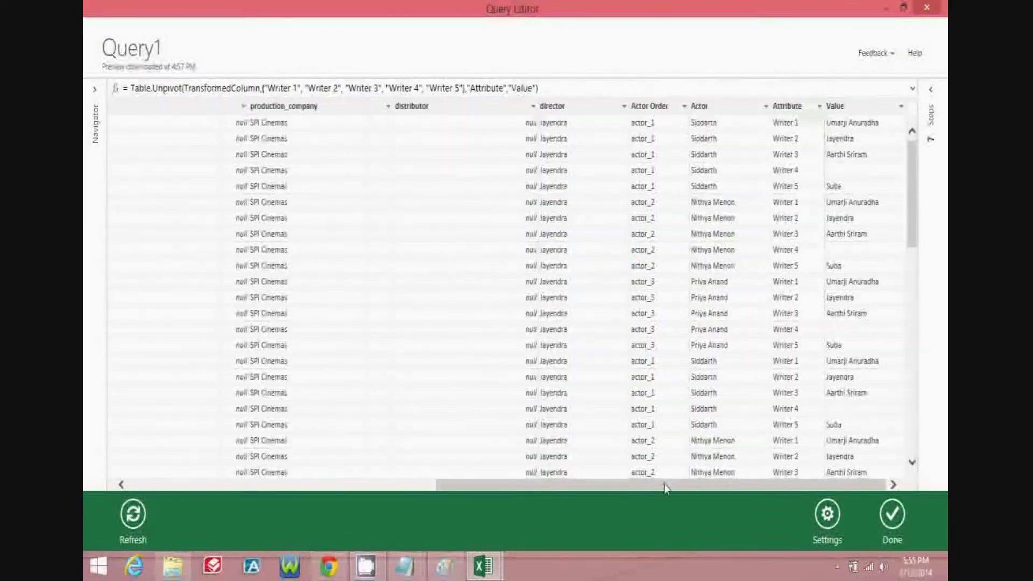
click(786, 108)
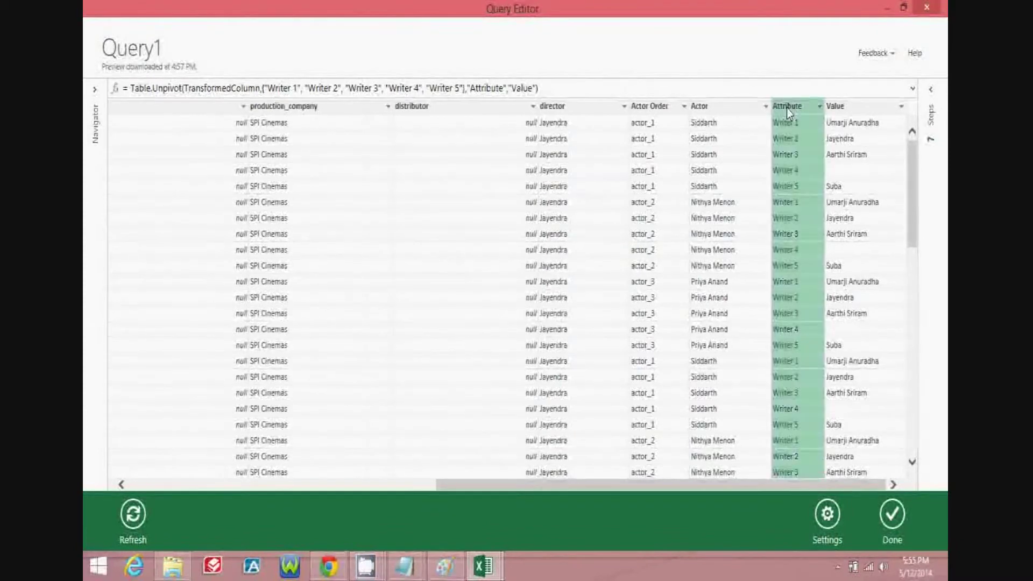
right_click(787, 108)
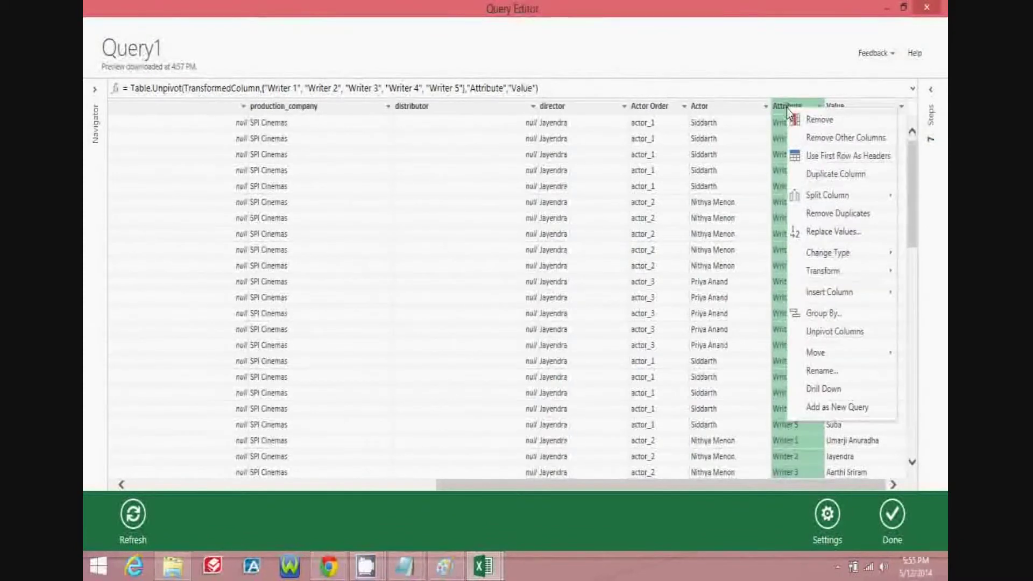
click(819, 371)
text(Writer Order)
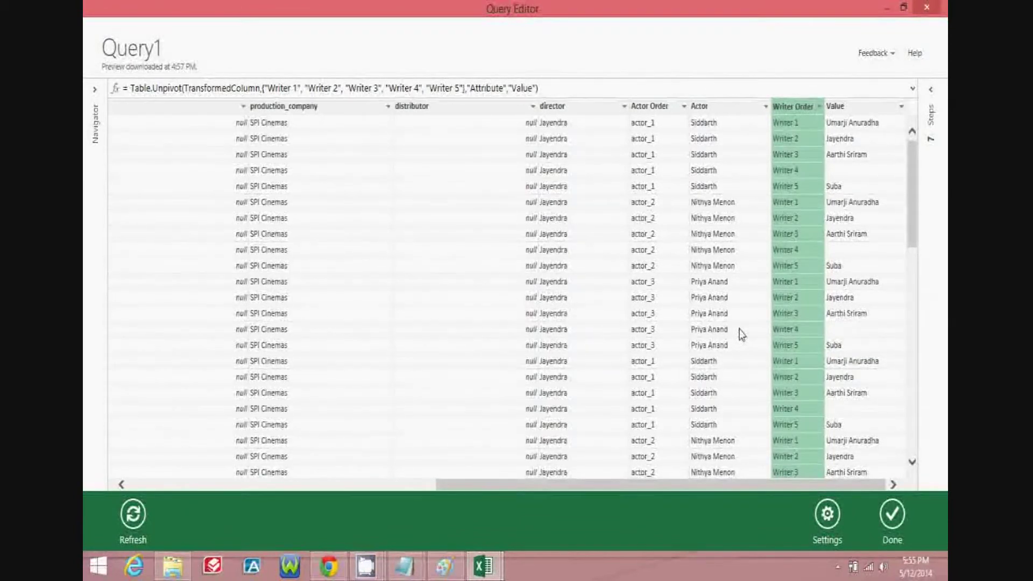
key(Return)
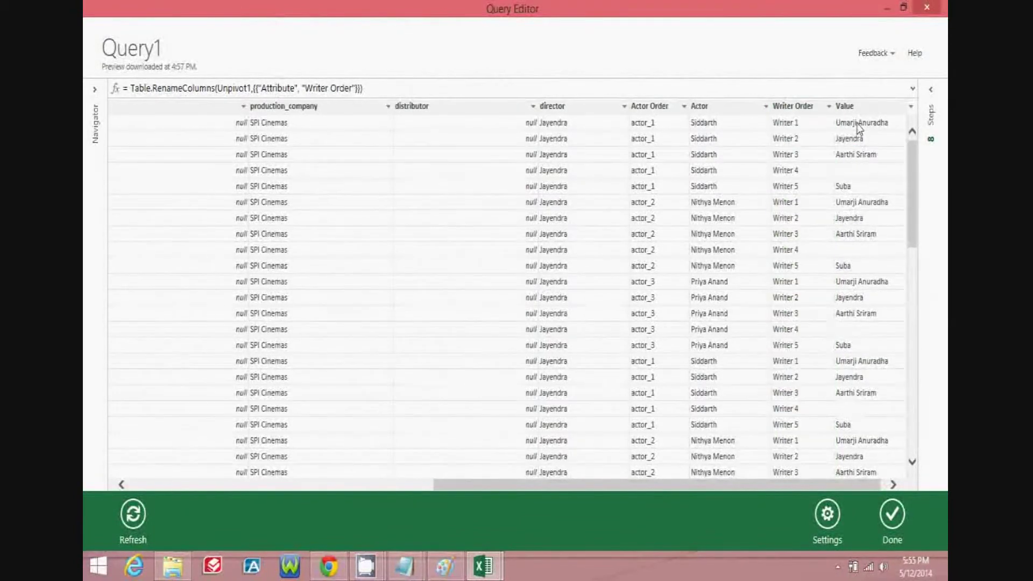
right_click(857, 108)
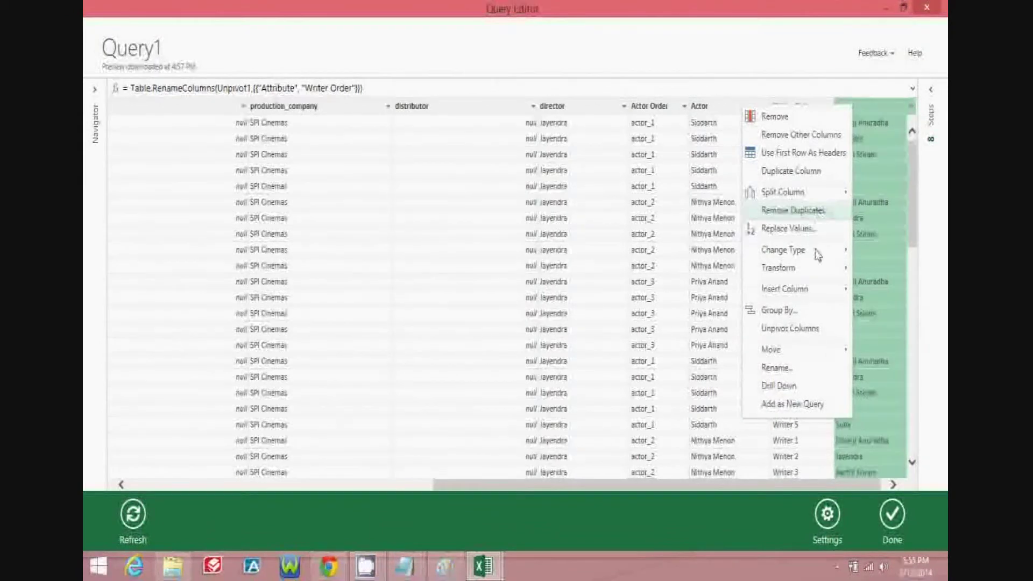
click(795, 367)
text(Writer)
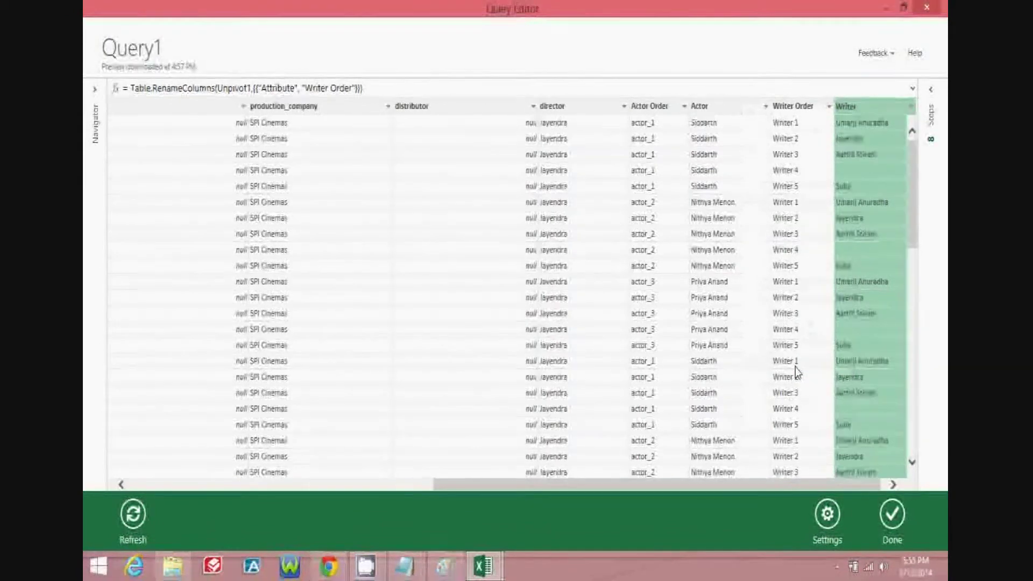
key(Return)
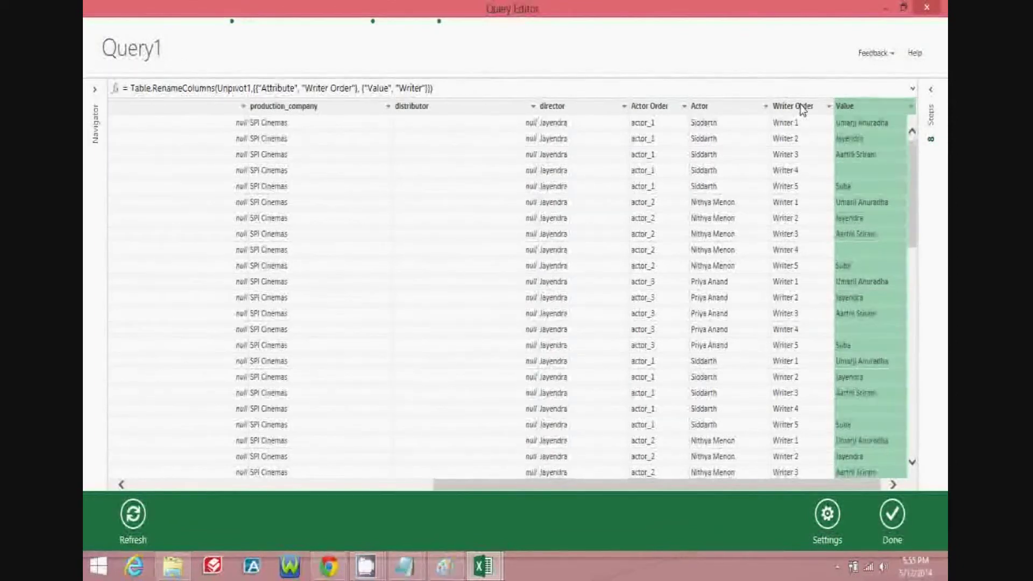
Load Query1 onto Sheet2 and scroll across to check the Actor and Writer columns
click(891, 515)
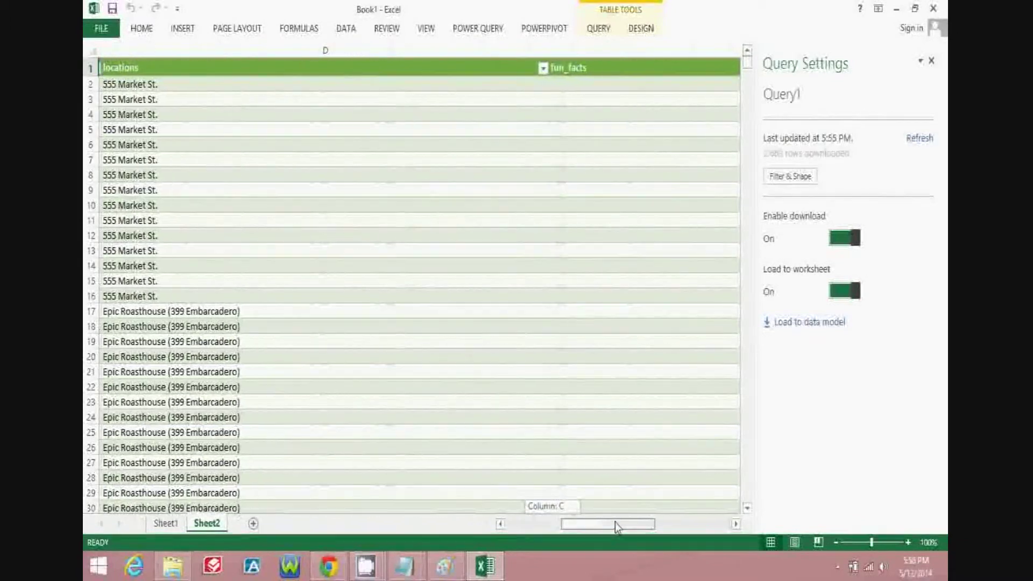
drag(616, 526, 678, 527)
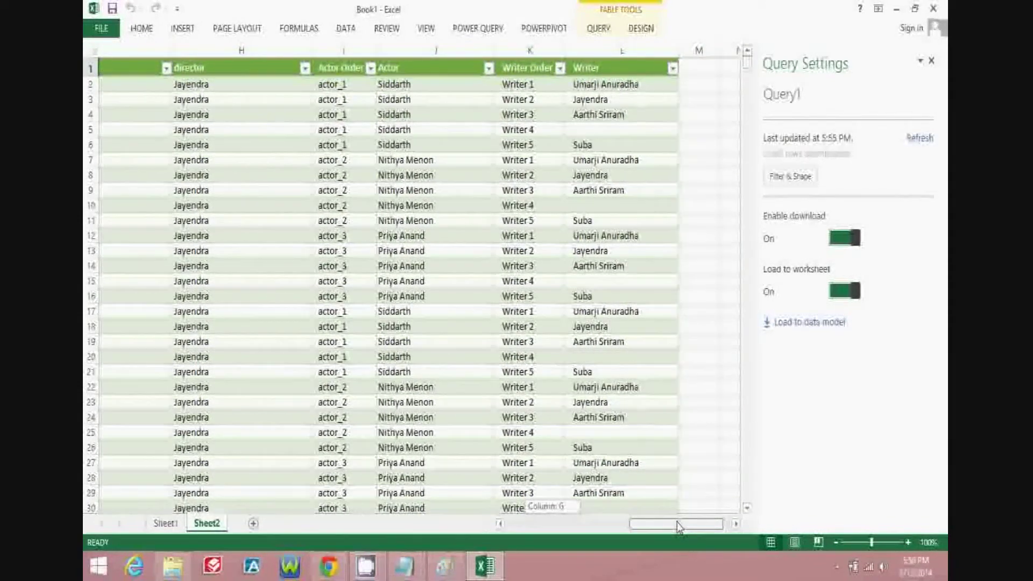
drag(678, 527, 547, 525)
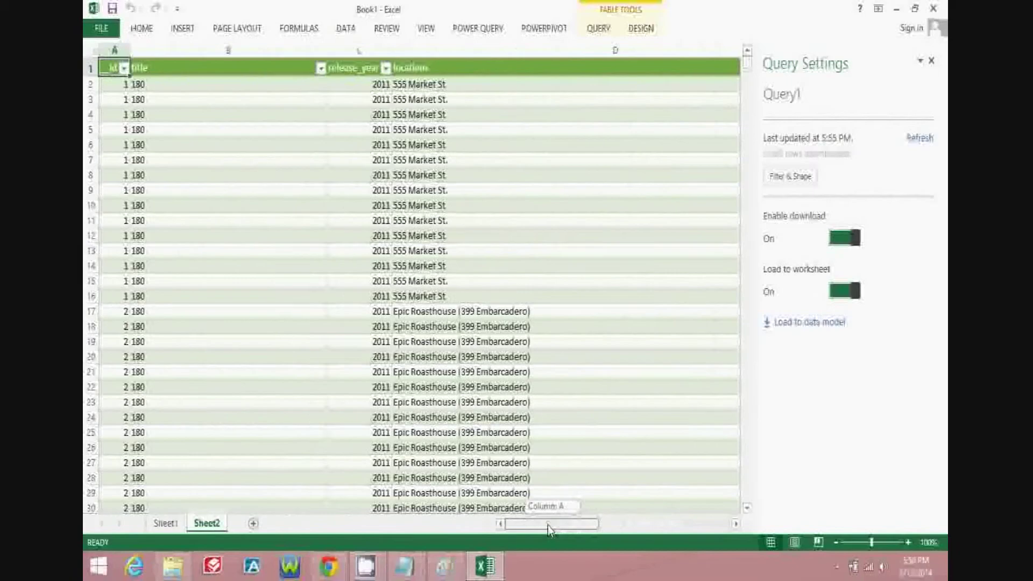